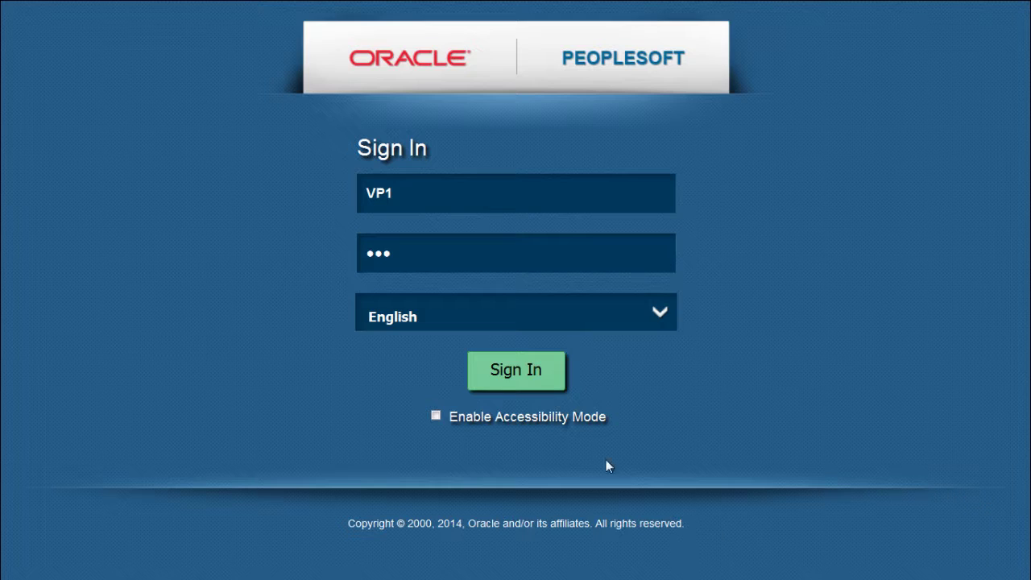
# Sign in and open the Structure and Content page found under PeopleTools > Portal
pyautogui.click(505, 378)
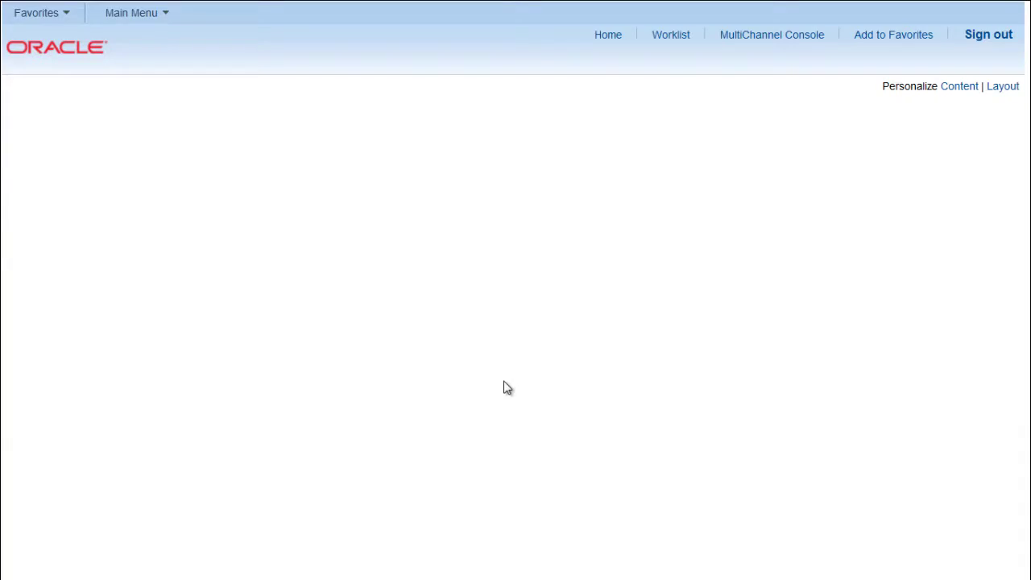
pyautogui.click(150, 16)
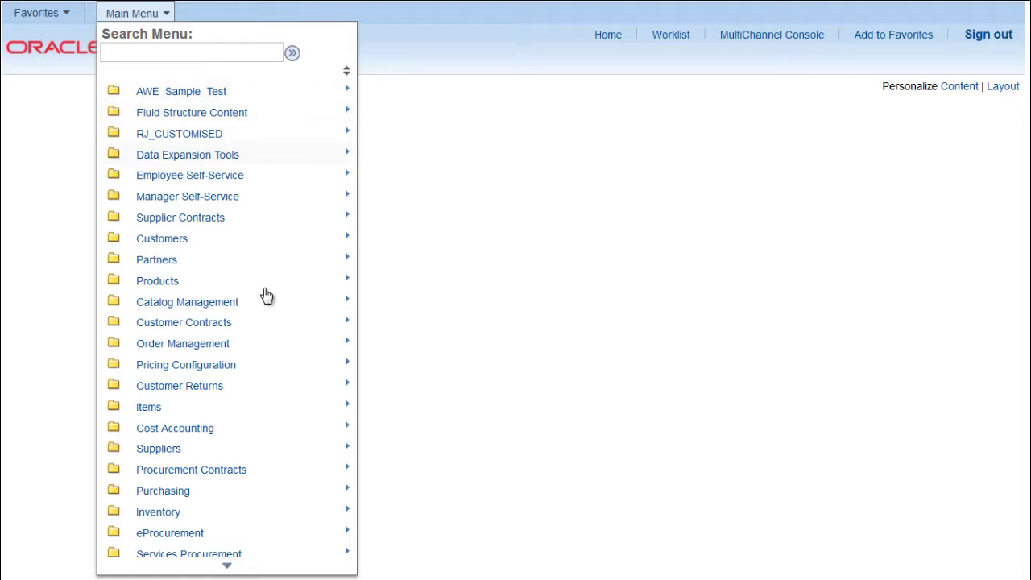
pyautogui.click(265, 259)
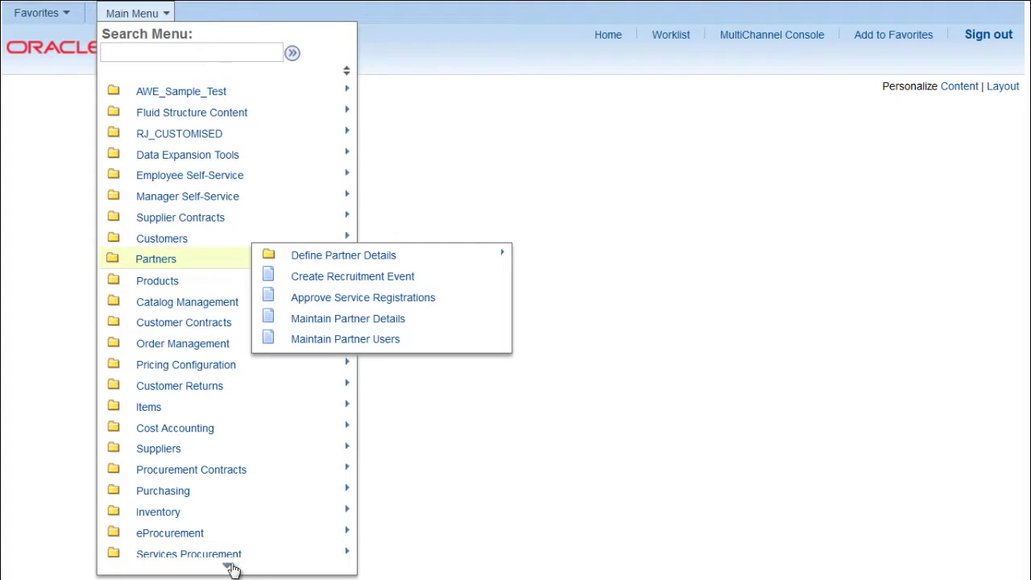
pyautogui.moveTo(226, 565)
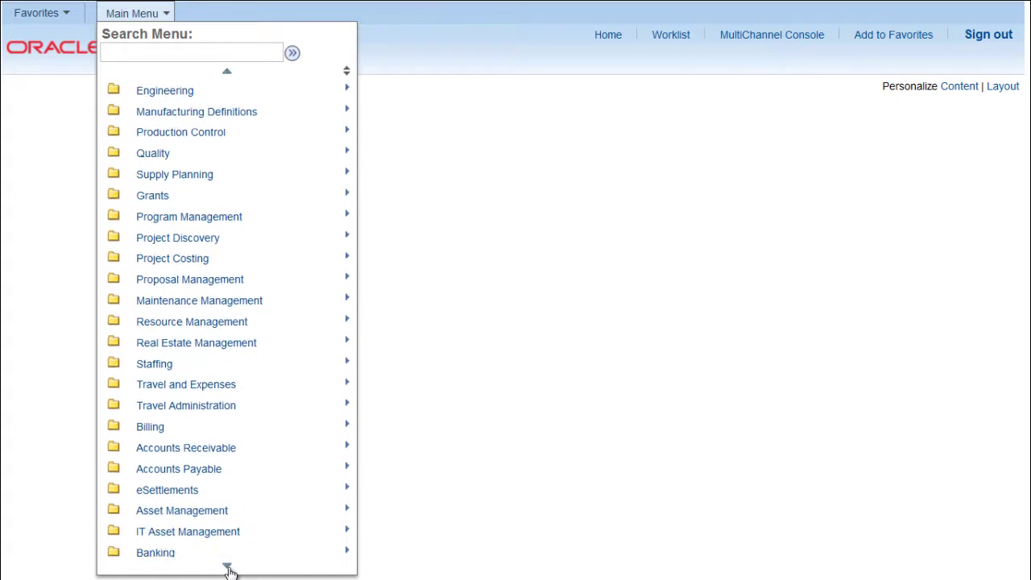
pyautogui.click(346, 72)
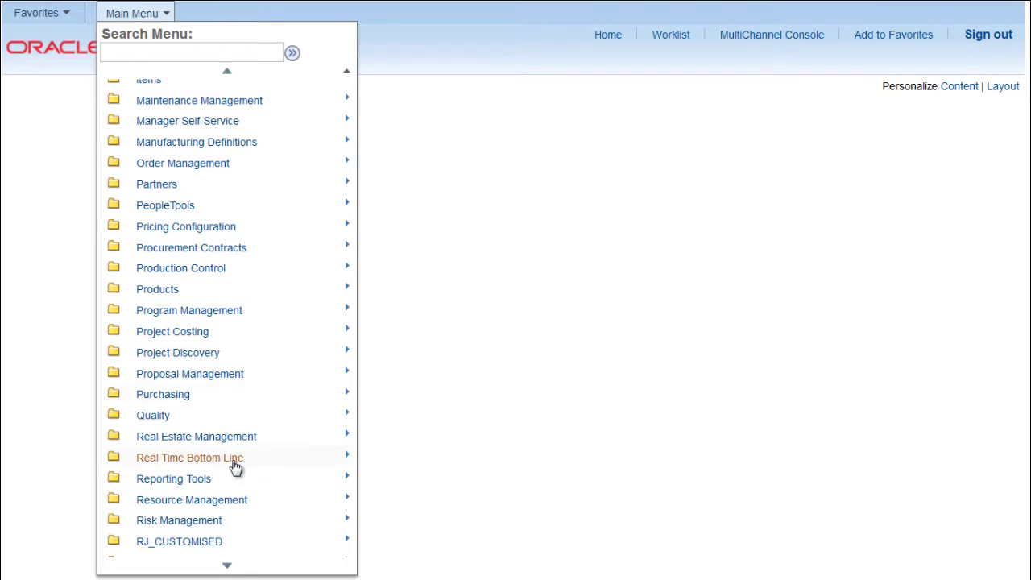
pyautogui.scroll(1, 184, 278)
pyautogui.click(188, 231)
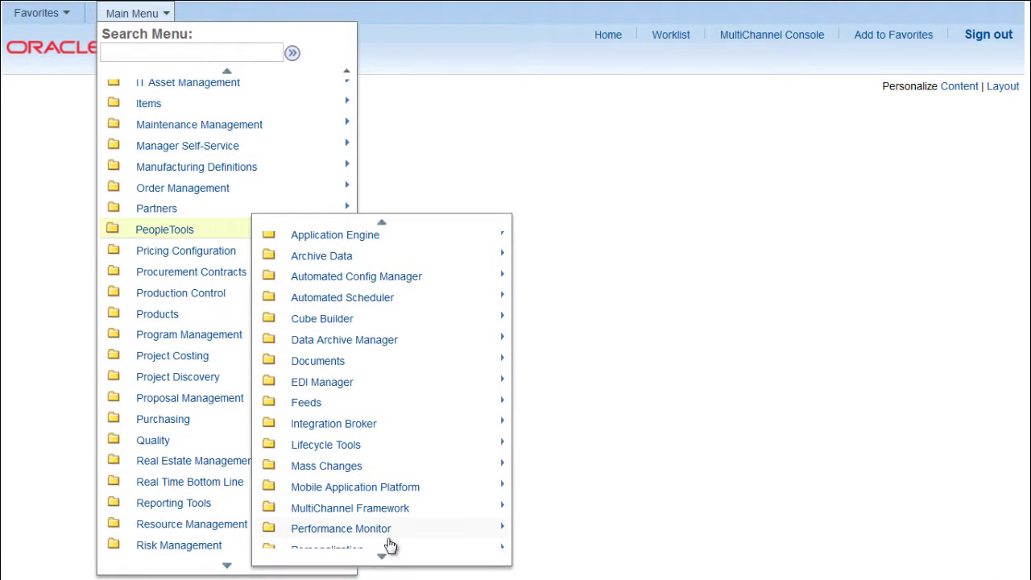
pyautogui.moveTo(389, 563)
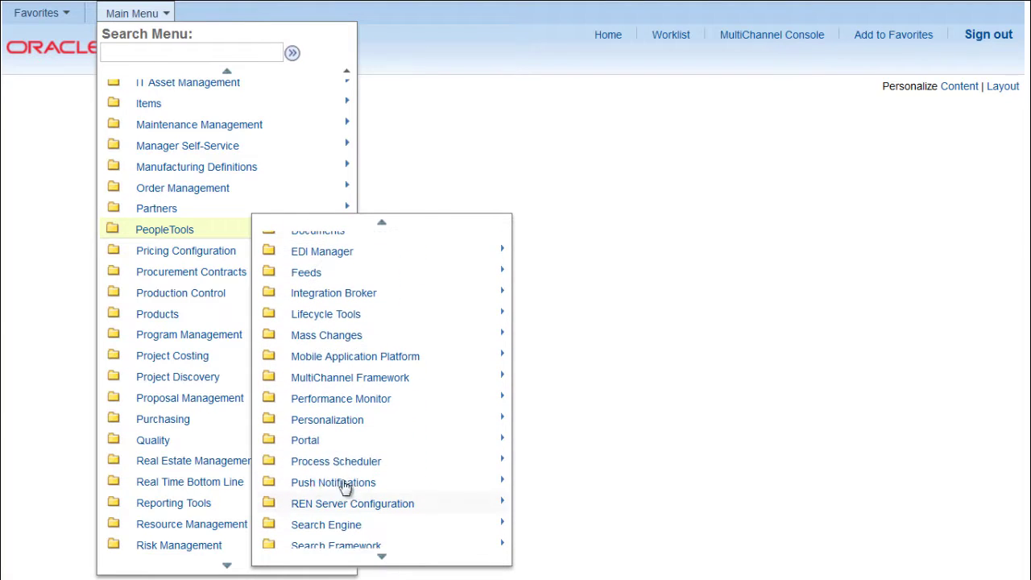
pyautogui.click(338, 439)
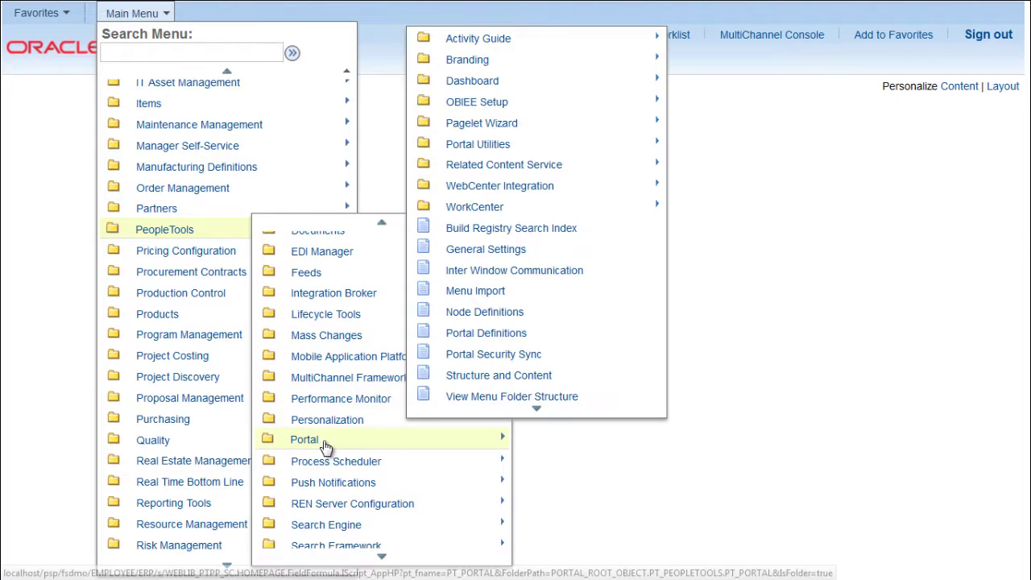
pyautogui.click(541, 379)
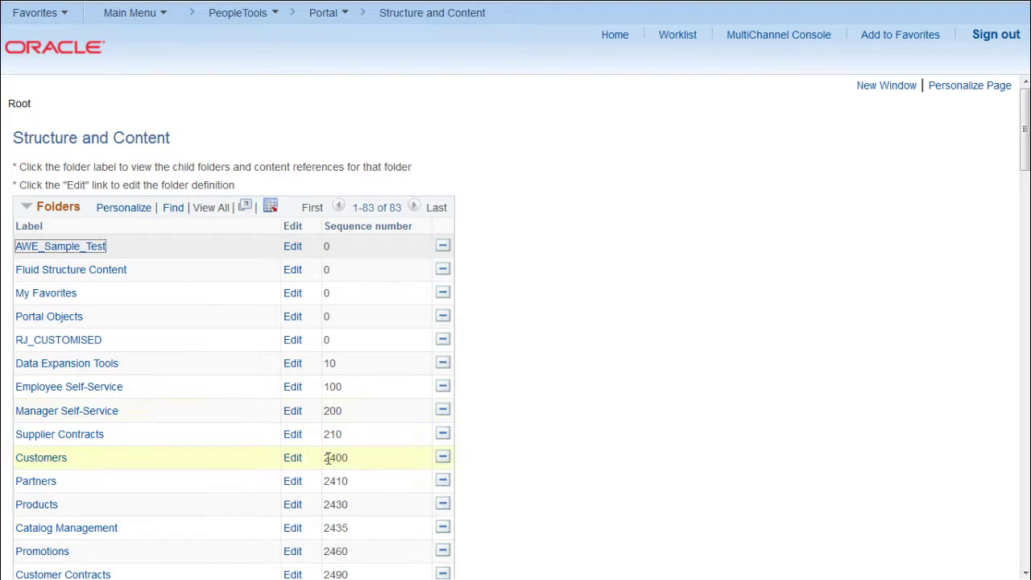
# Add a folder under Root with the name TEST_FOLDER and the label Test Folder
pyautogui.moveTo(1024, 152); pyautogui.dragTo(1024, 522)
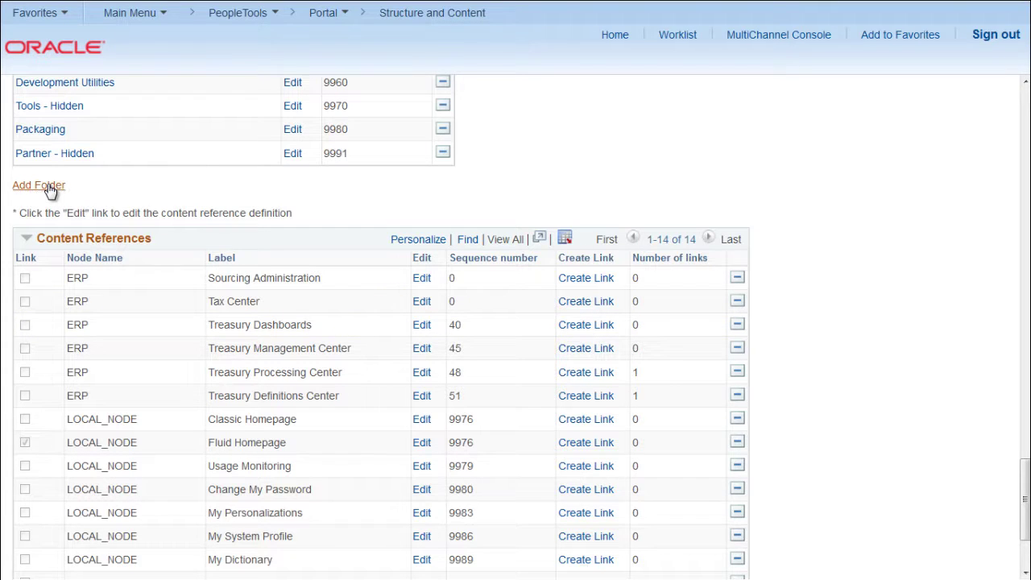
pyautogui.click(20, 187)
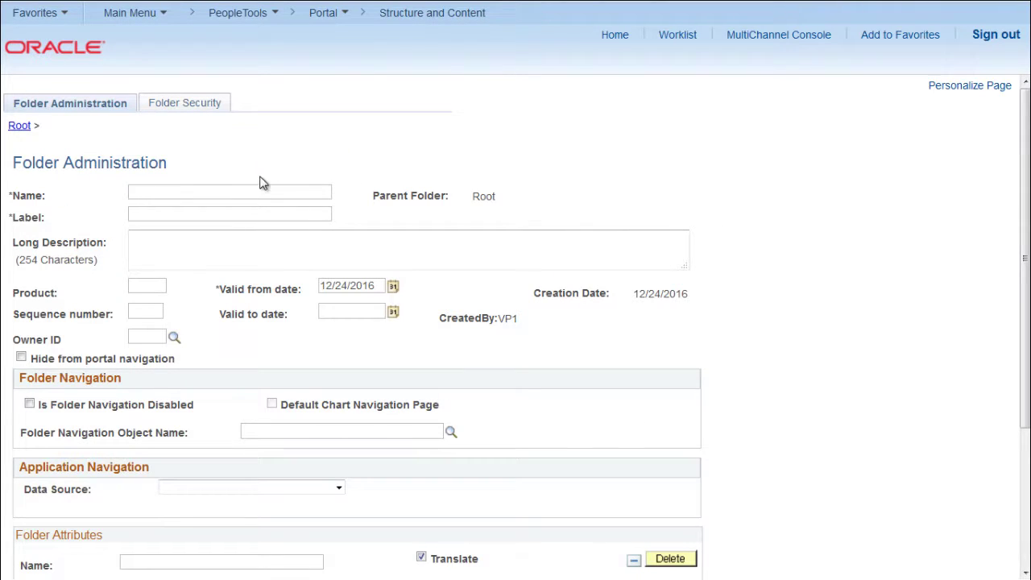
pyautogui.write('Test_Folder')
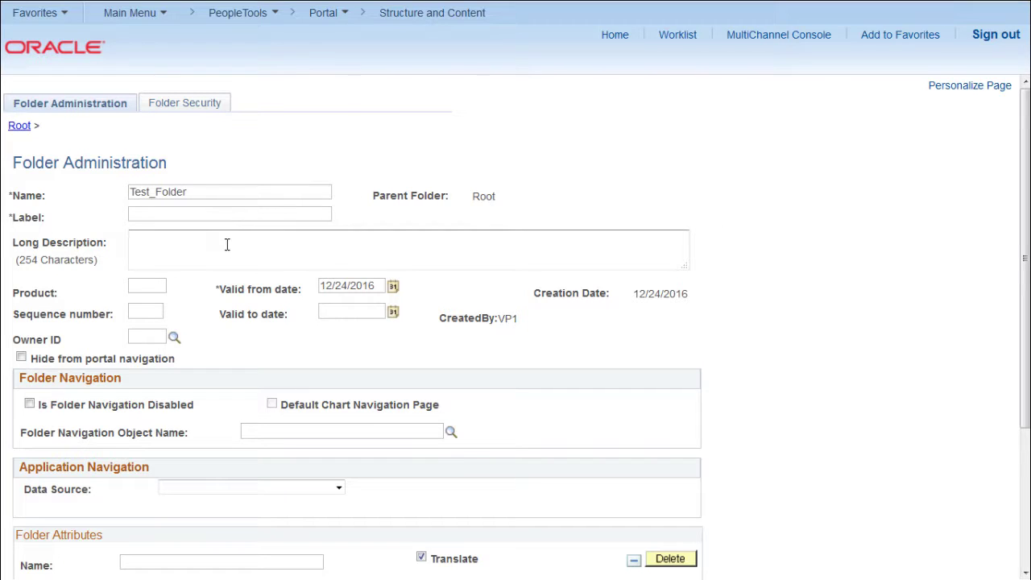
pyautogui.click(246, 215)
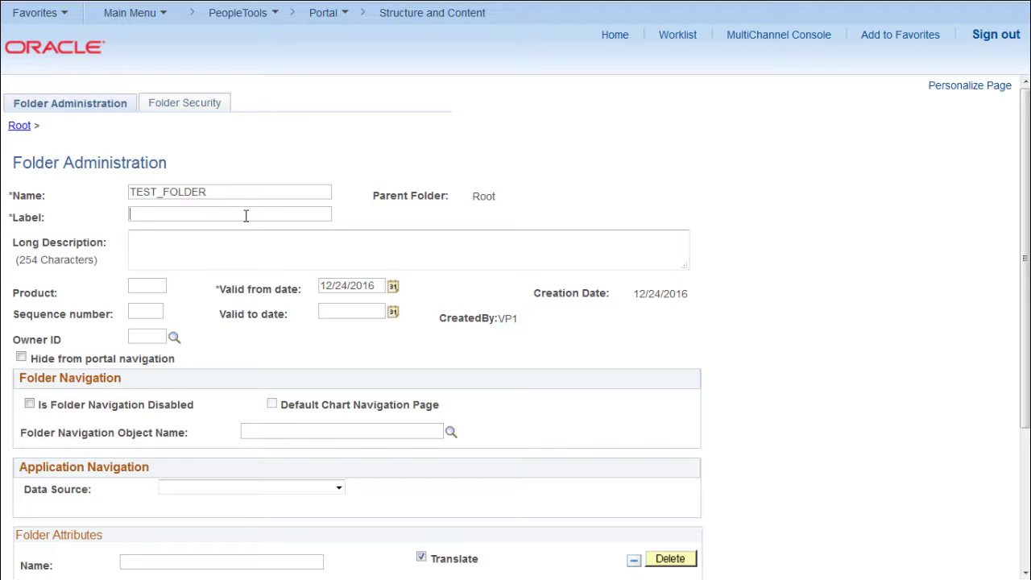
pyautogui.write('Test Folder')
pyautogui.click(481, 267)
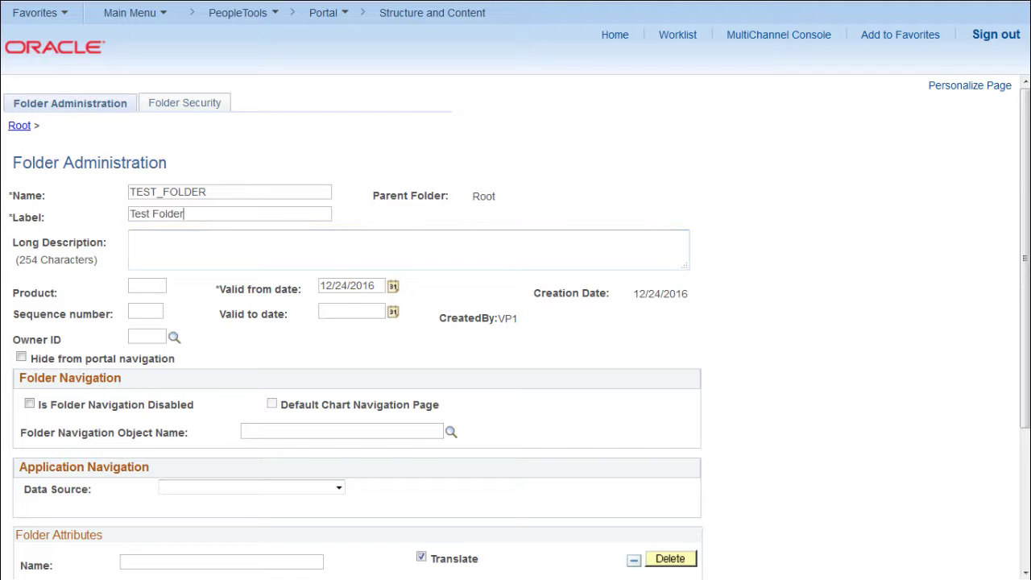
# Authorize the ALLPAGES permission list in the new folder's security settings and save the folder
pyautogui.moveTo(1024, 178); pyautogui.dragTo(1025, 236)
pyautogui.click(188, 105)
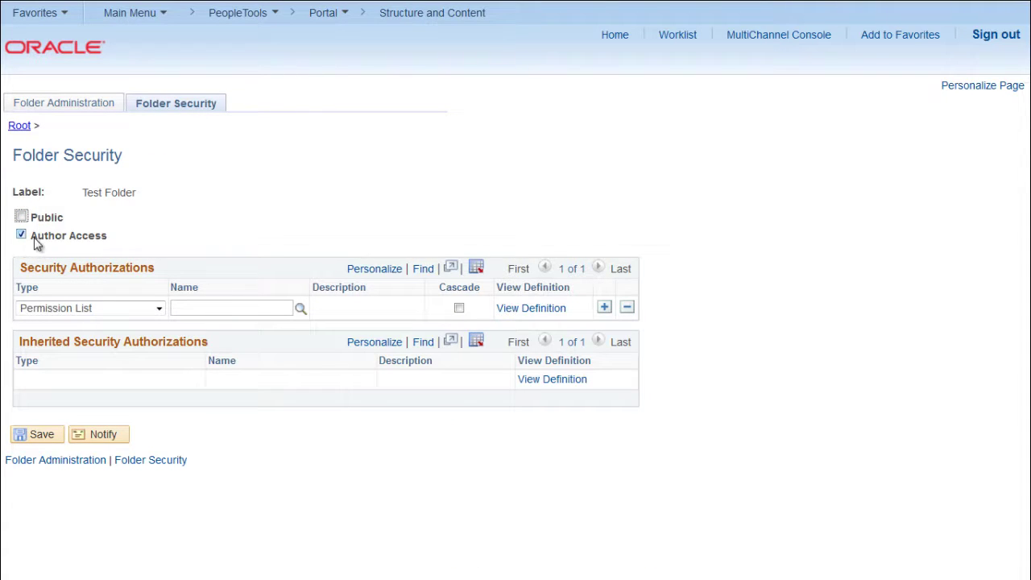
pyautogui.click(131, 313)
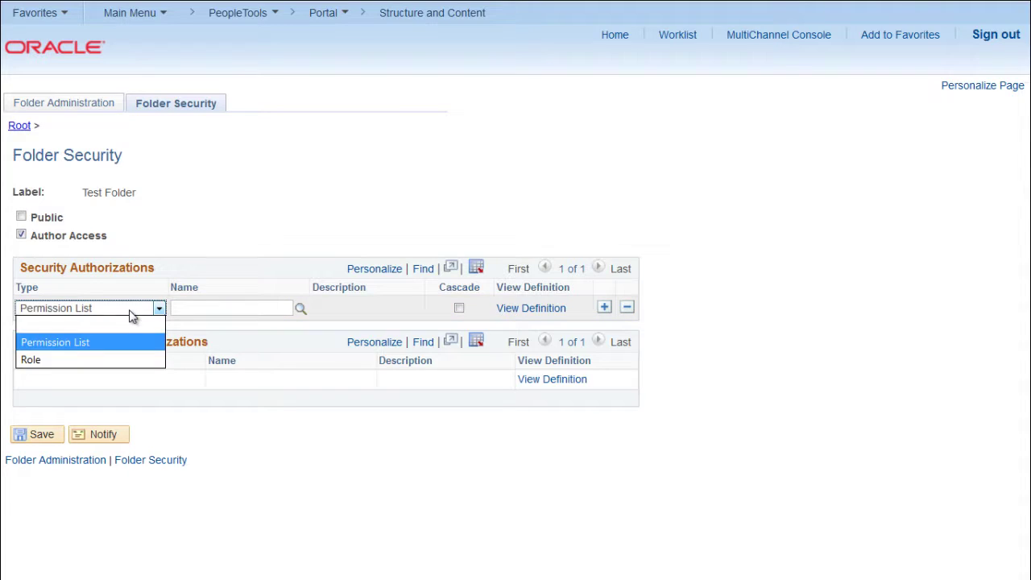
pyautogui.click(104, 345)
pyautogui.click(240, 306)
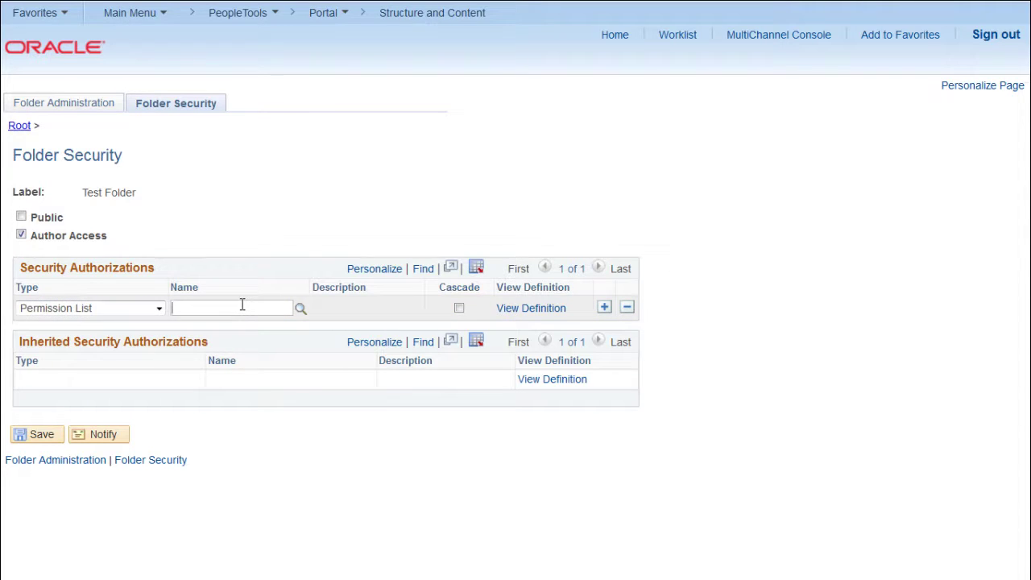
pyautogui.write('allpa')
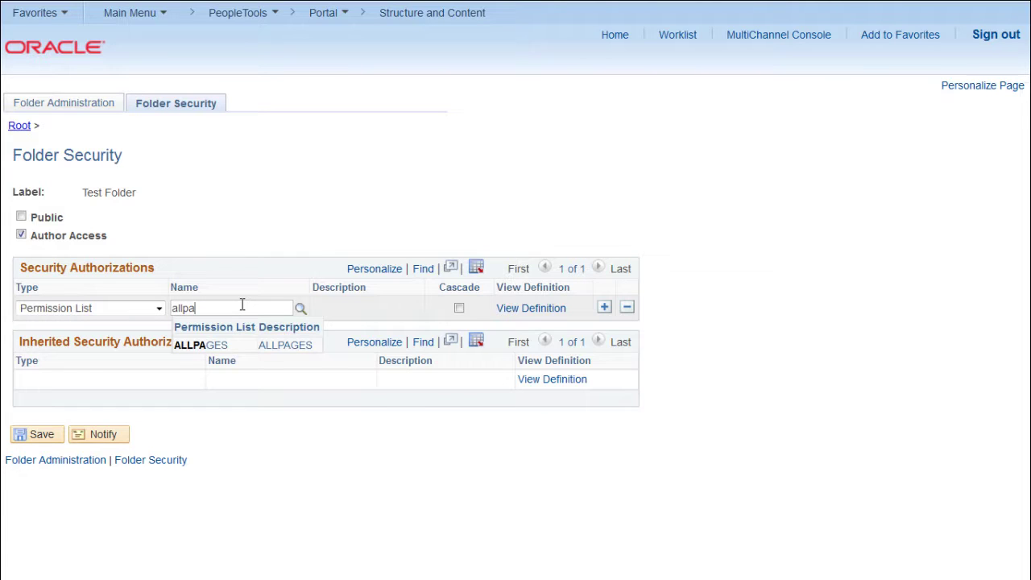
pyautogui.click(229, 345)
pyautogui.click(54, 442)
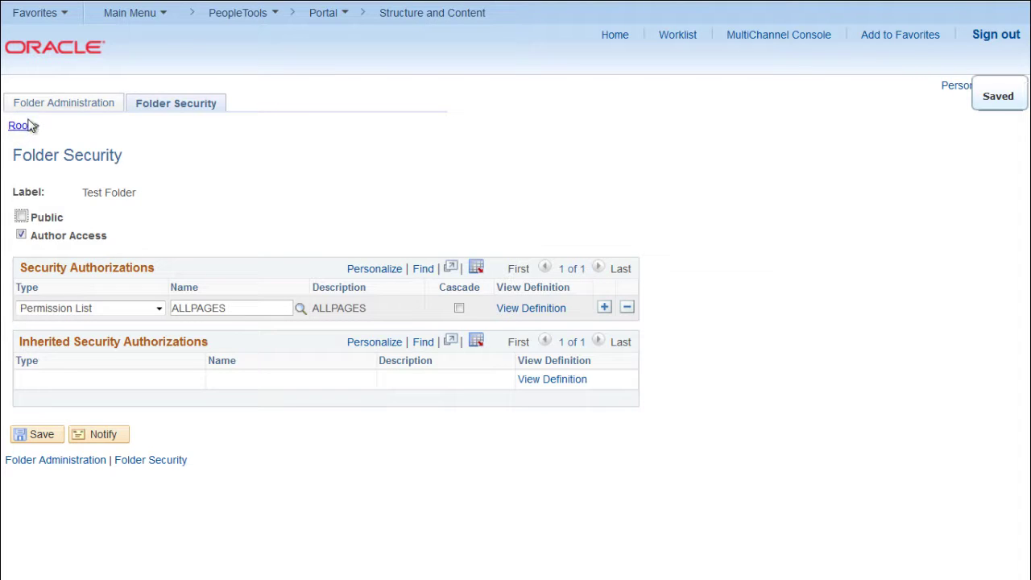
# Review the saved folder's administration details and open Test Folder from the root Structure and Content list
pyautogui.click(63, 111)
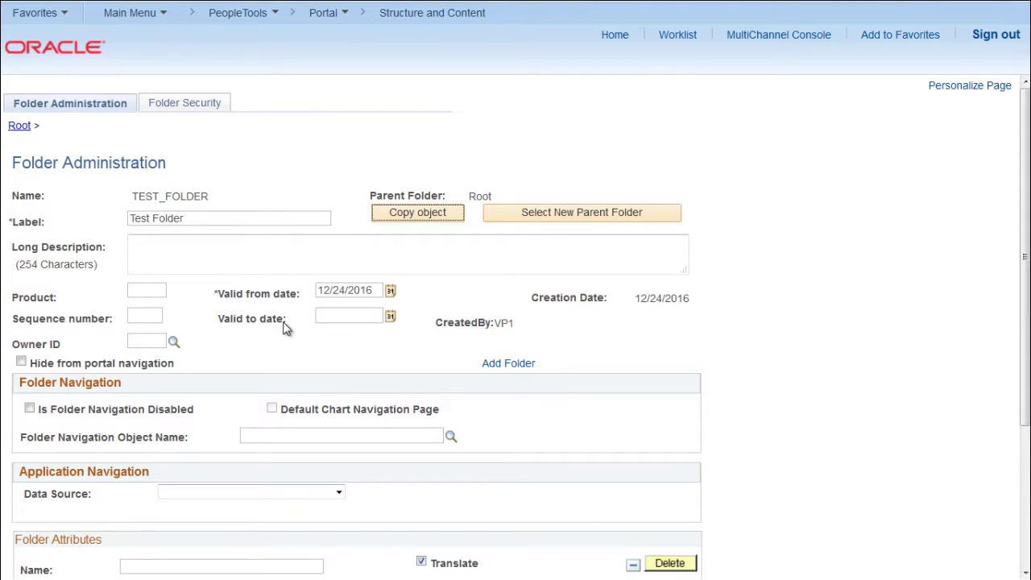
pyautogui.scroll(-2, 283, 326)
pyautogui.scroll(2, 283, 326)
pyautogui.click(453, 22)
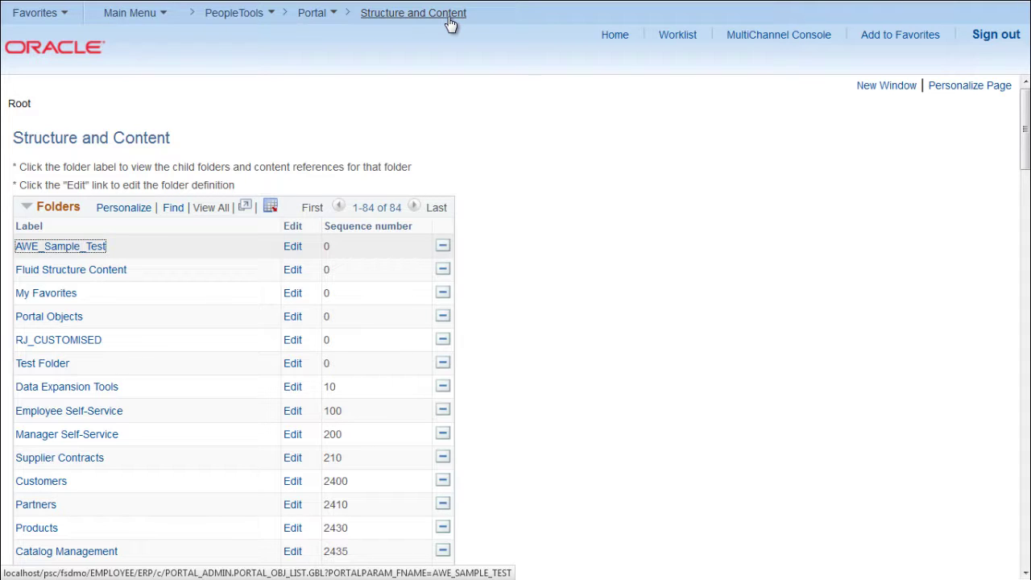
pyautogui.click(44, 366)
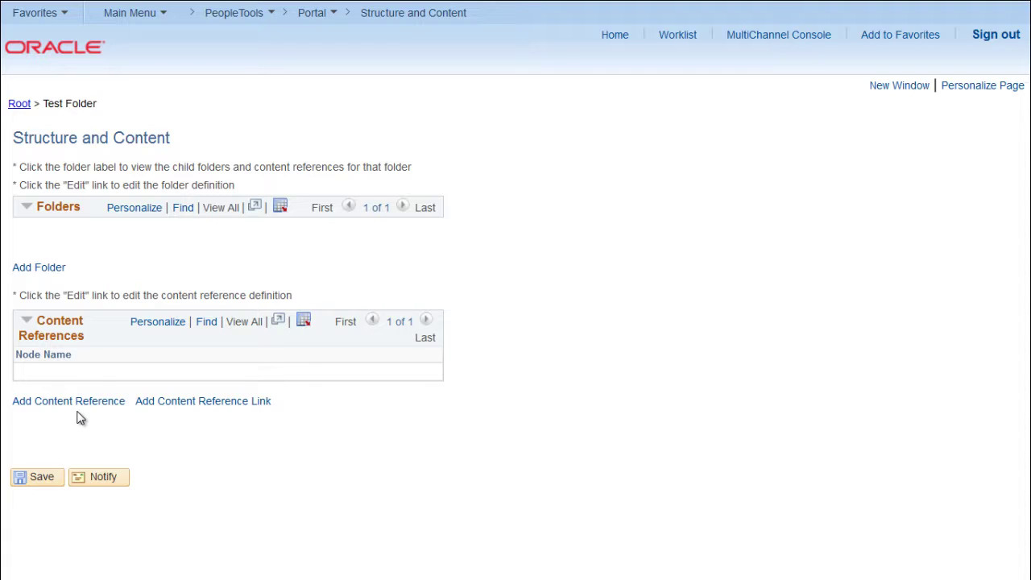
# Start a content reference link in Test Folder targeting Create/Update Journal Entries under EMPLOYEE > General Ledger > Journals > Journal Entry
pyautogui.click(229, 408)
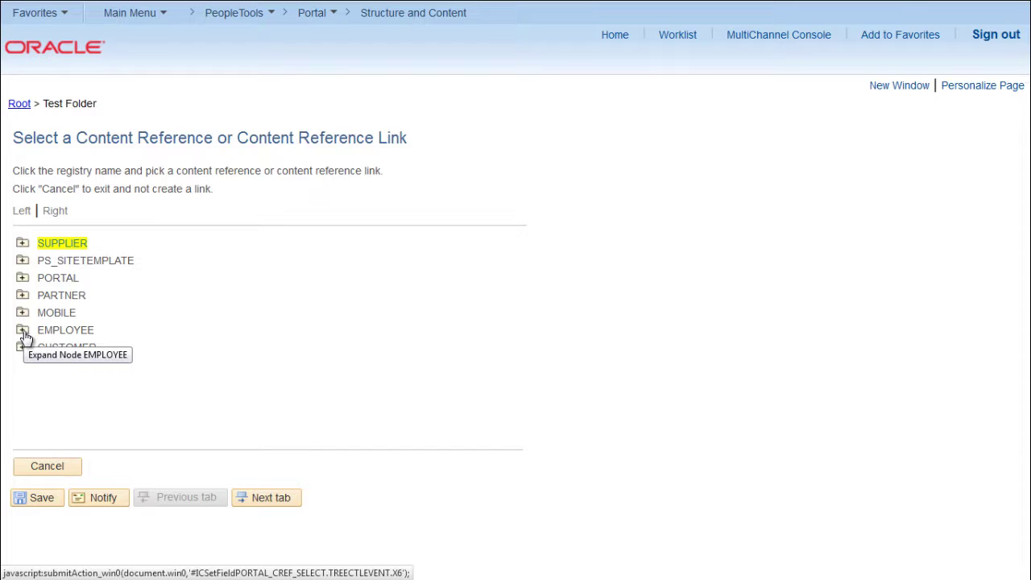
pyautogui.click(24, 331)
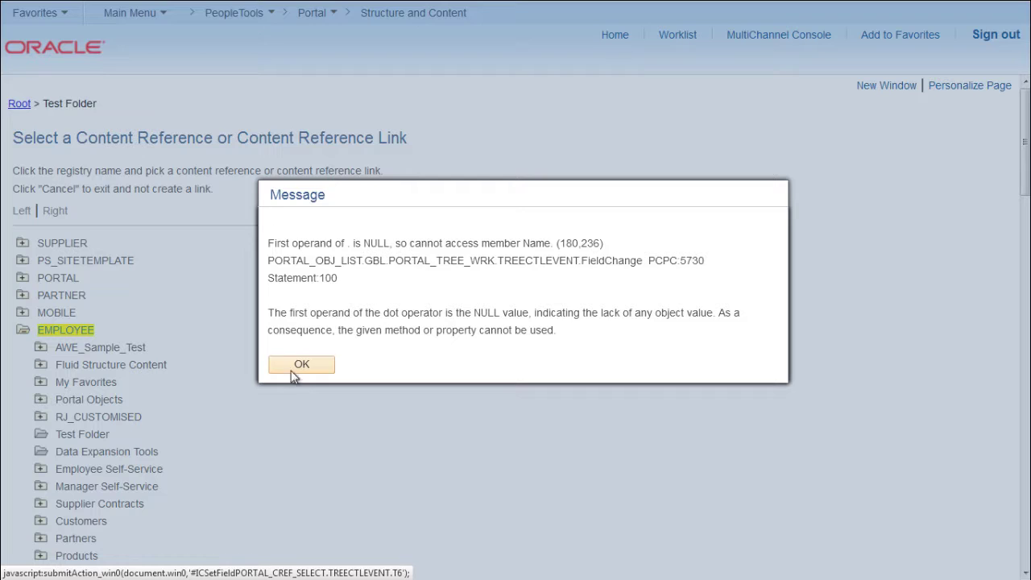
pyautogui.click(294, 366)
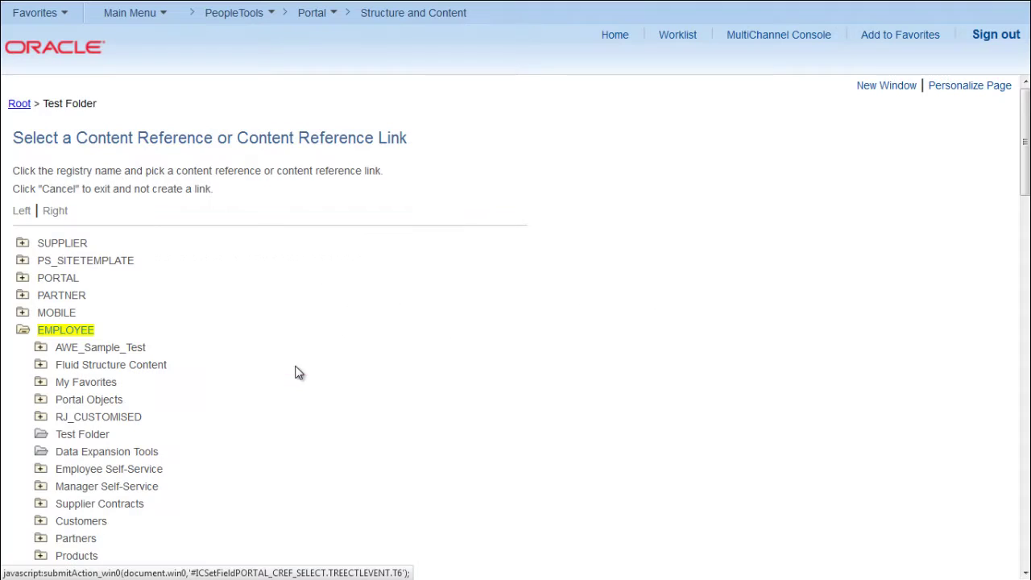
pyautogui.moveTo(1025, 142); pyautogui.dragTo(1027, 438)
pyautogui.click(41, 159)
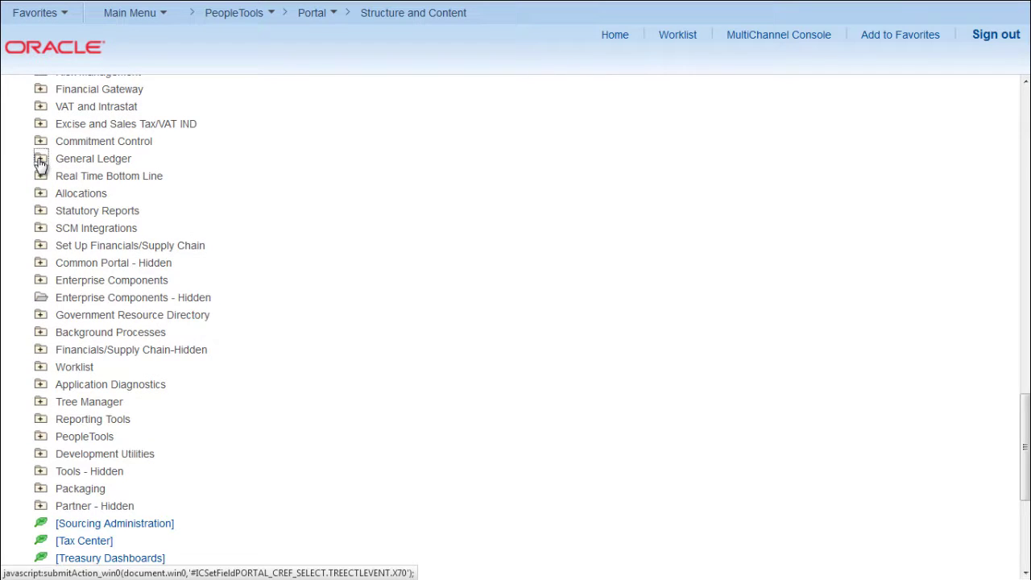
pyautogui.click(58, 177)
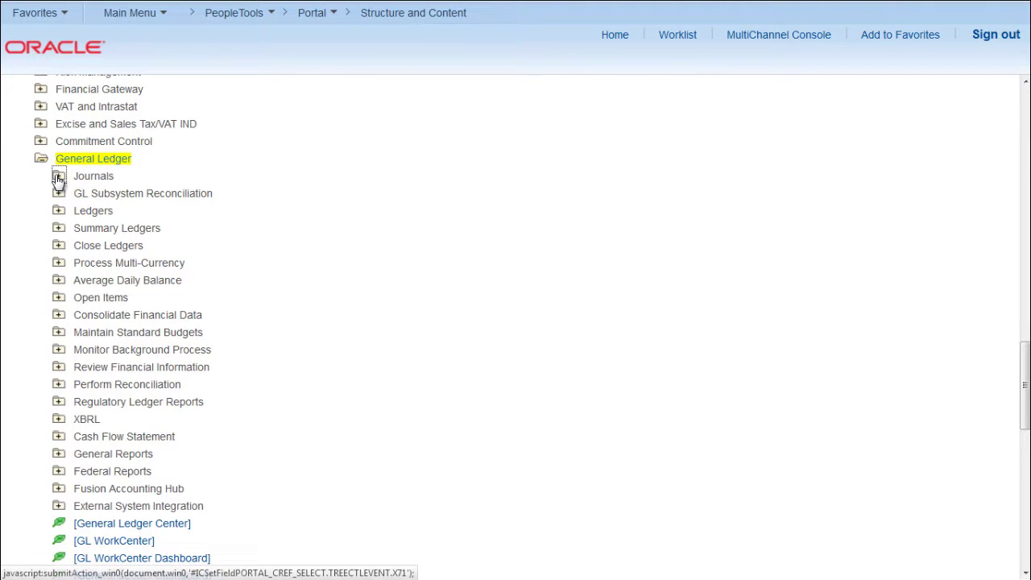
pyautogui.click(77, 195)
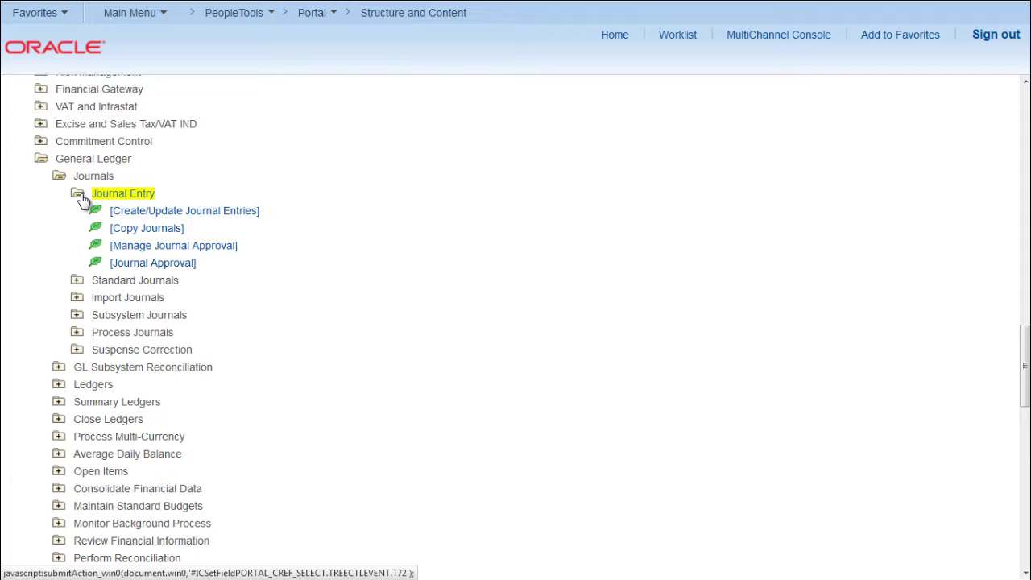
pyautogui.click(178, 214)
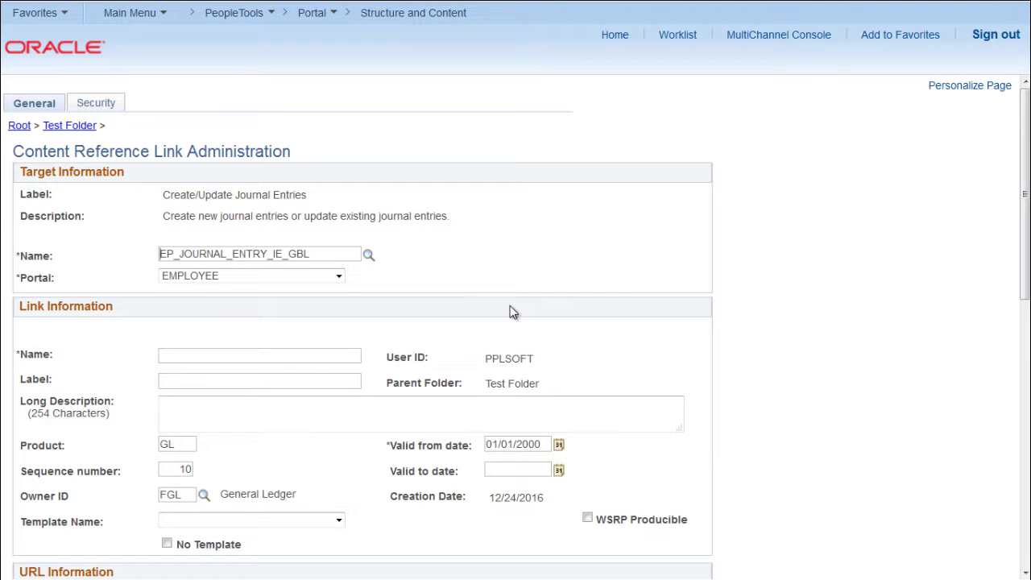
# Name the content reference link JRN_ENTRY, label it Create Journal Entries, and save it
pyautogui.click(268, 359)
pyautogui.write('Jrn_Entry')
pyautogui.click(255, 380)
pyautogui.write('Create')
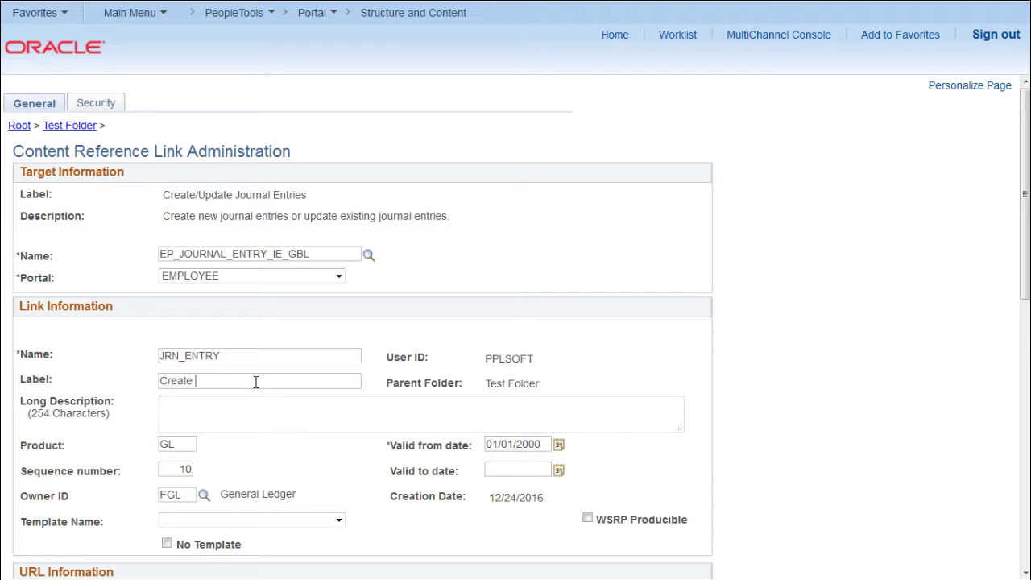
pyautogui.write(' Journal Entries')
pyautogui.scroll(-3, 1024, 503)
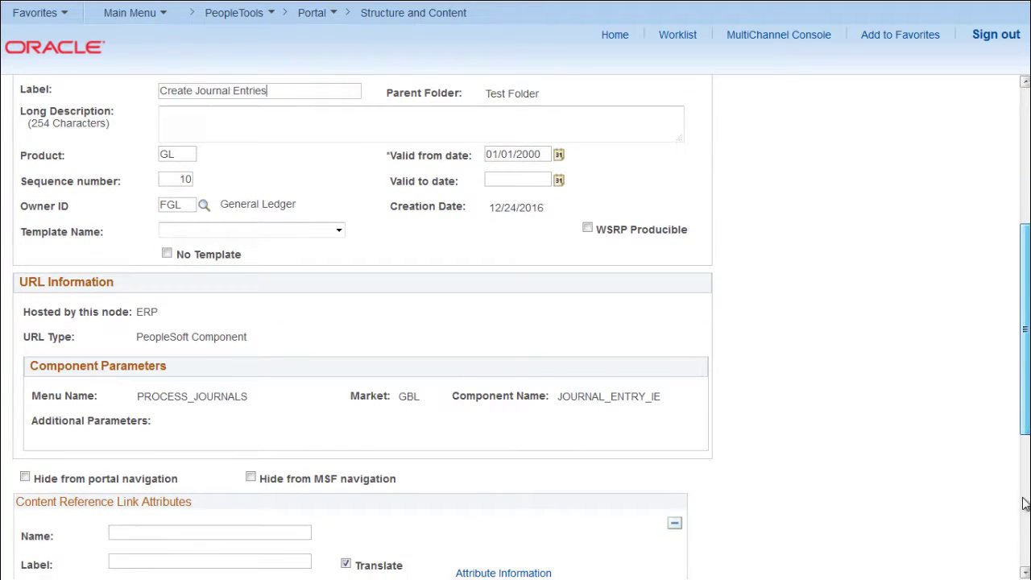
pyautogui.scroll(-3, 1024, 503)
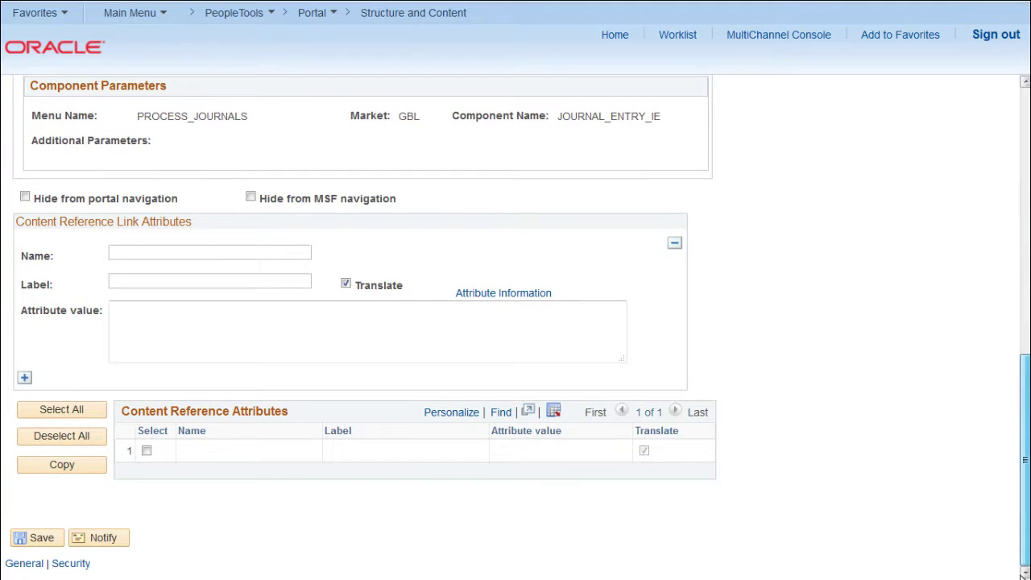
pyautogui.click(46, 539)
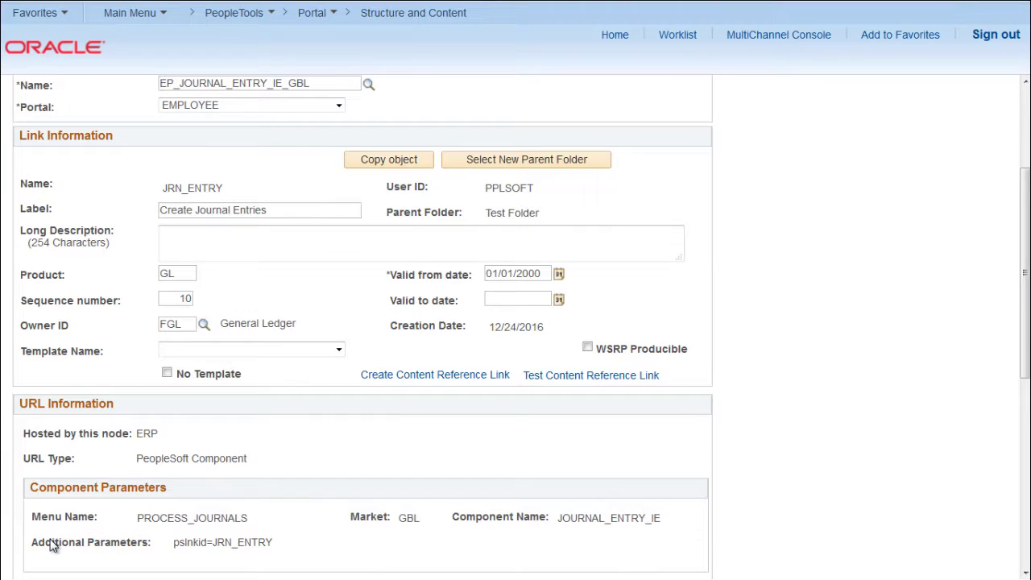
# Reopen Test Folder from the root Structure and Content list to check its content references
pyautogui.click(425, 18)
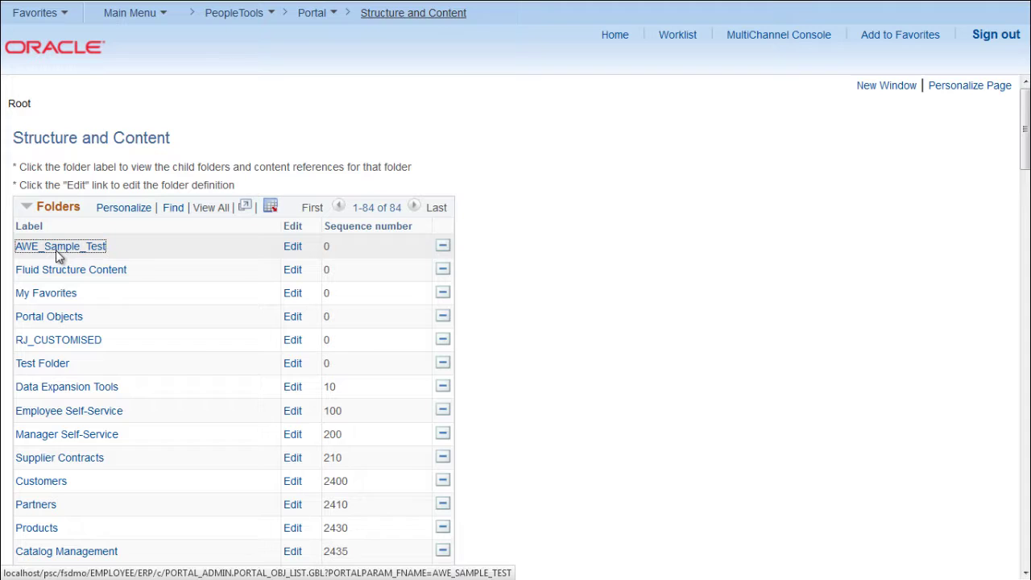
pyautogui.click(50, 365)
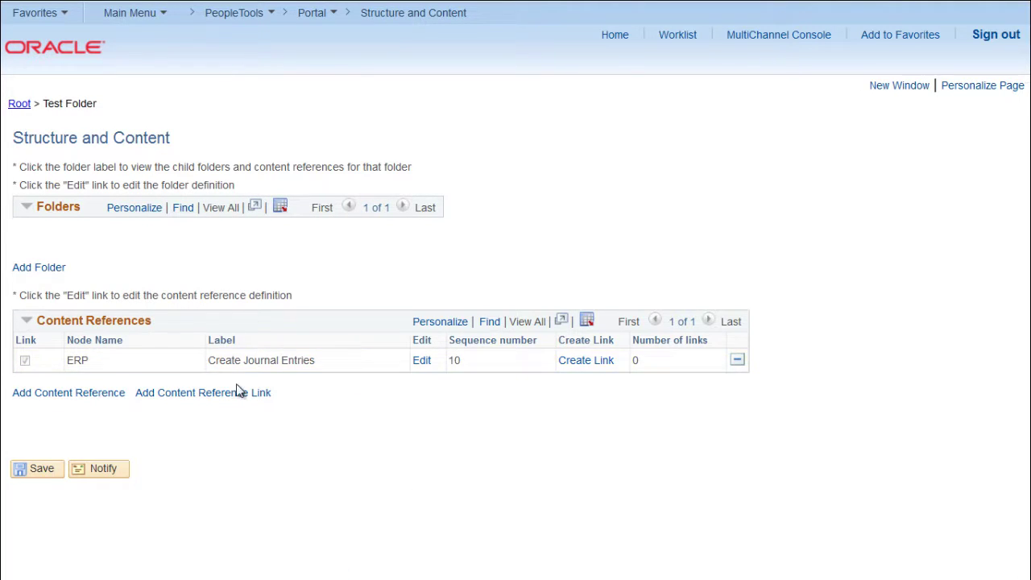
# Save Test Folder's content references and sign out of the PeopleSoft session
pyautogui.click(37, 470)
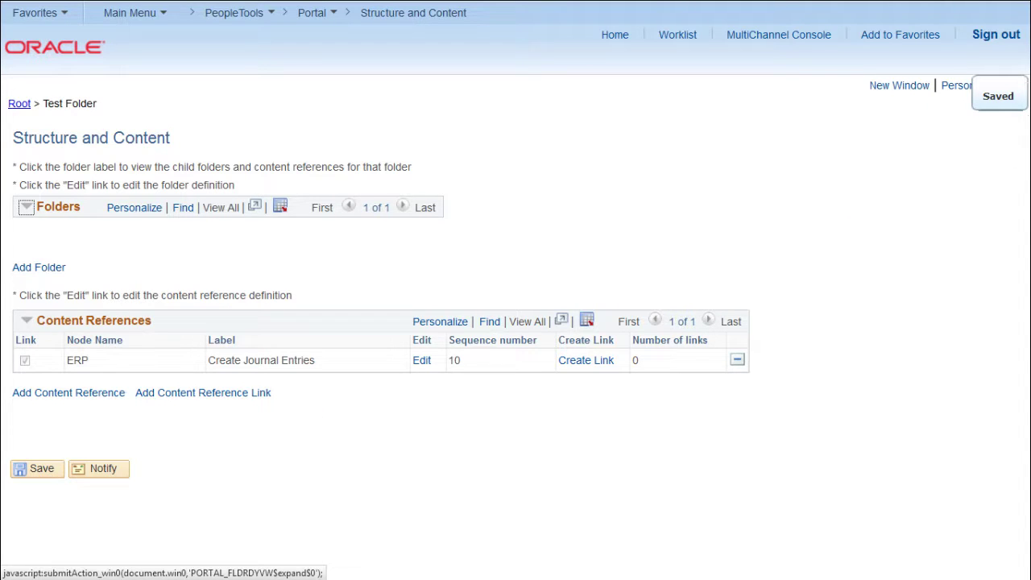
pyautogui.click(1003, 36)
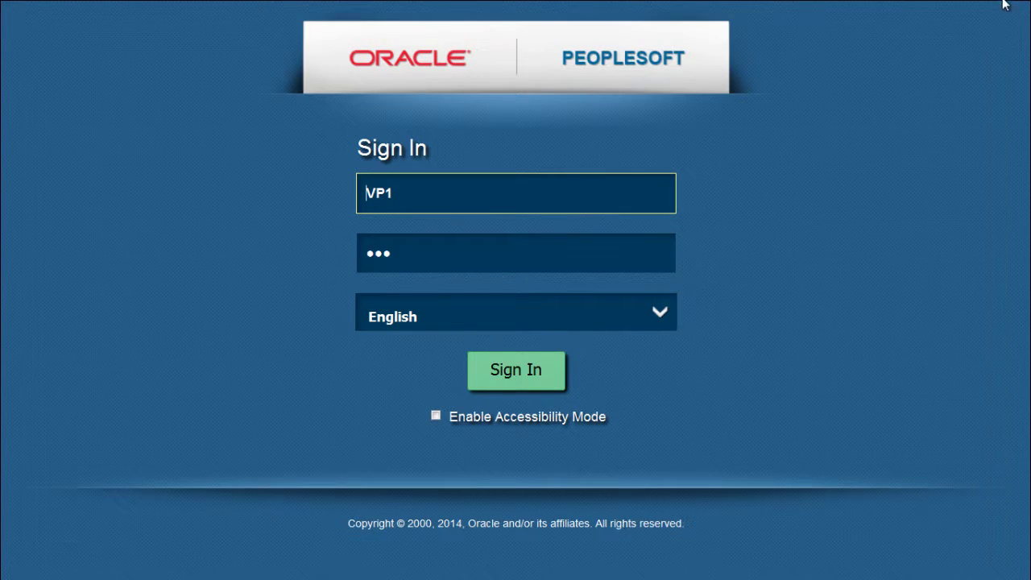
# Clear the browser's entire history, including browsing and form history, cookies, cache and active logins
pyautogui.moveTo(1004, 4)
pyautogui.click(1014, 41)
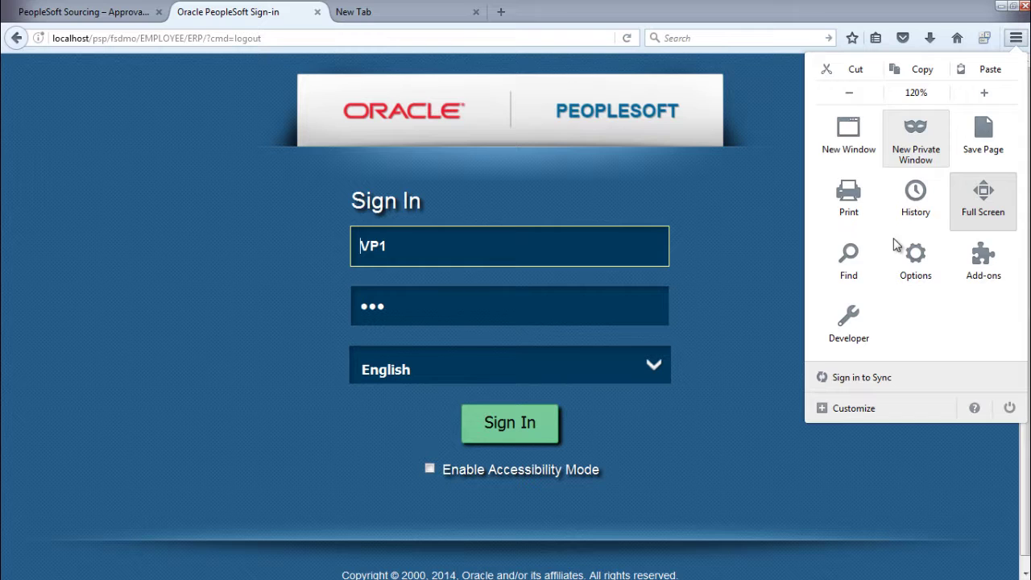
pyautogui.click(912, 216)
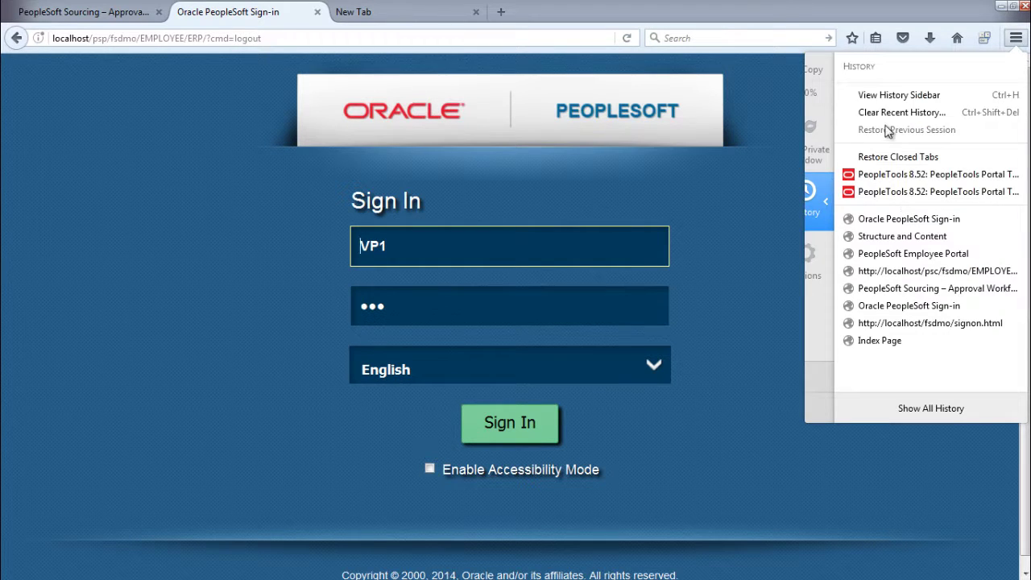
pyautogui.click(908, 113)
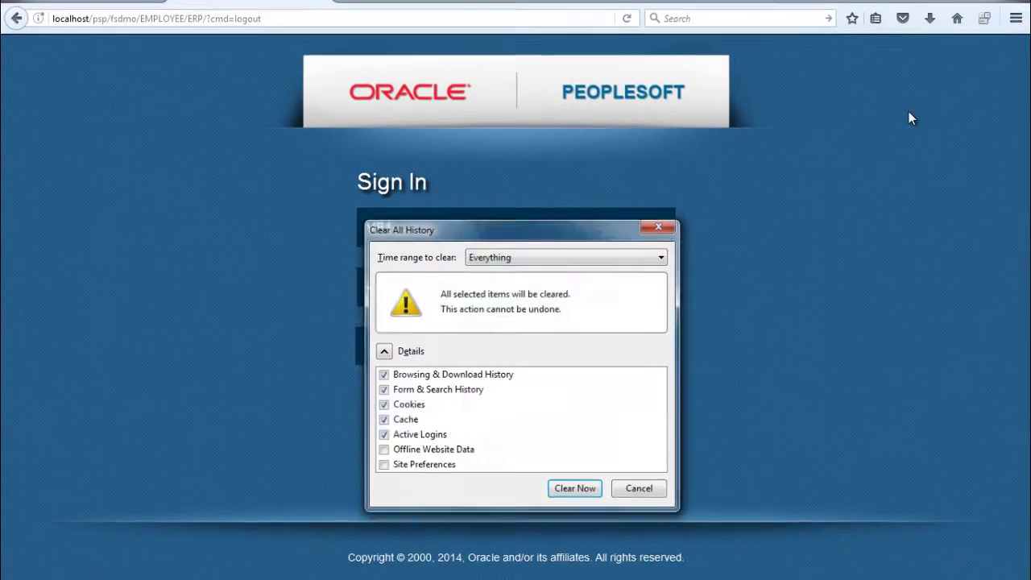
pyautogui.click(579, 489)
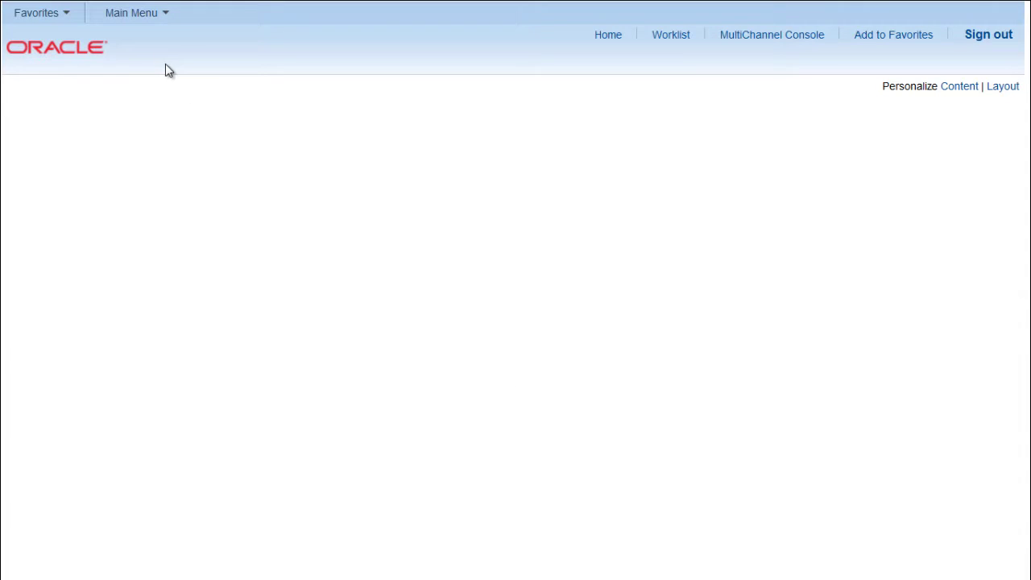
# Open Create Journal Entries from Test Folder to test the new content reference link
pyautogui.click(149, 18)
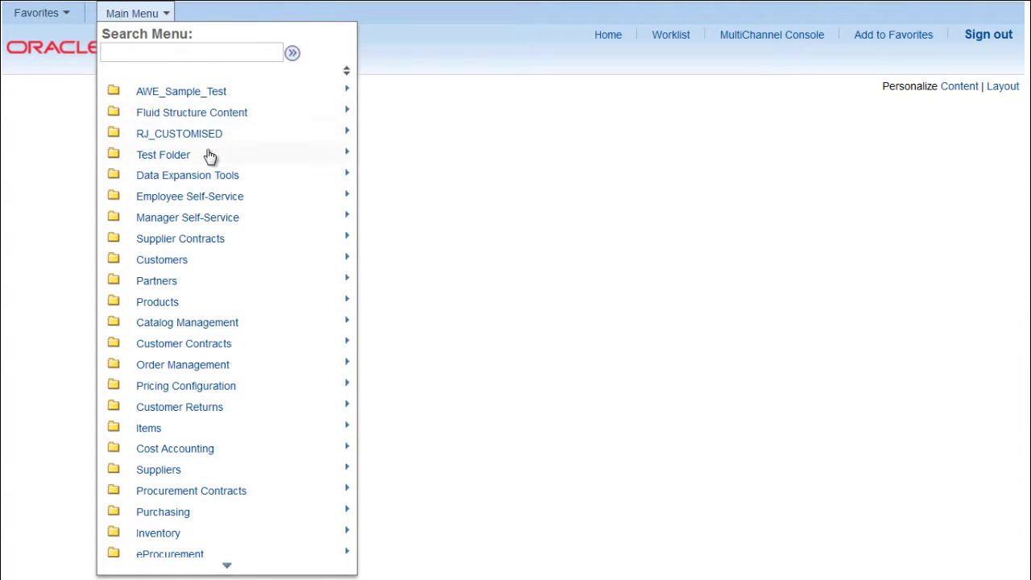
pyautogui.moveTo(203, 155)
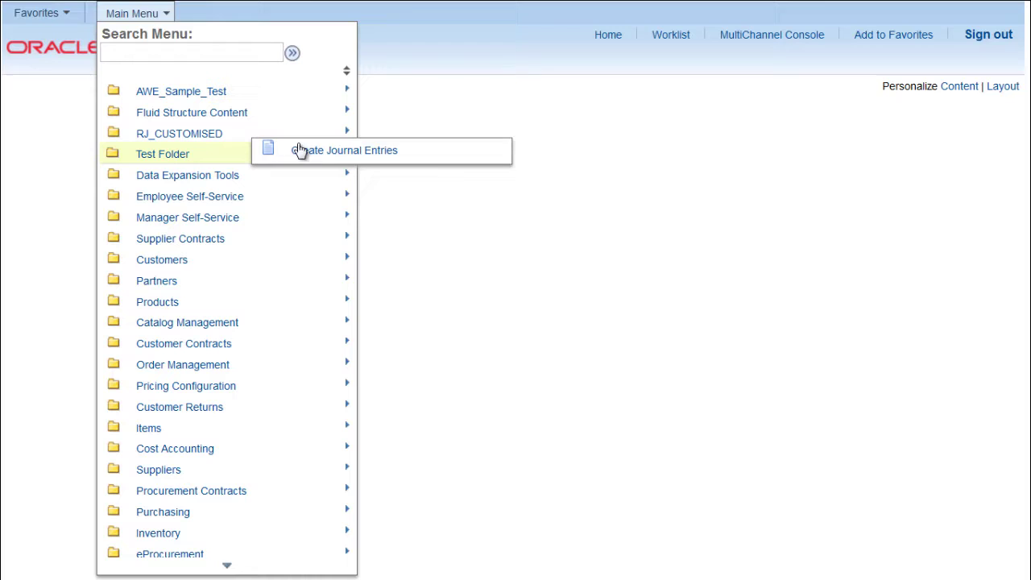
pyautogui.click(355, 153)
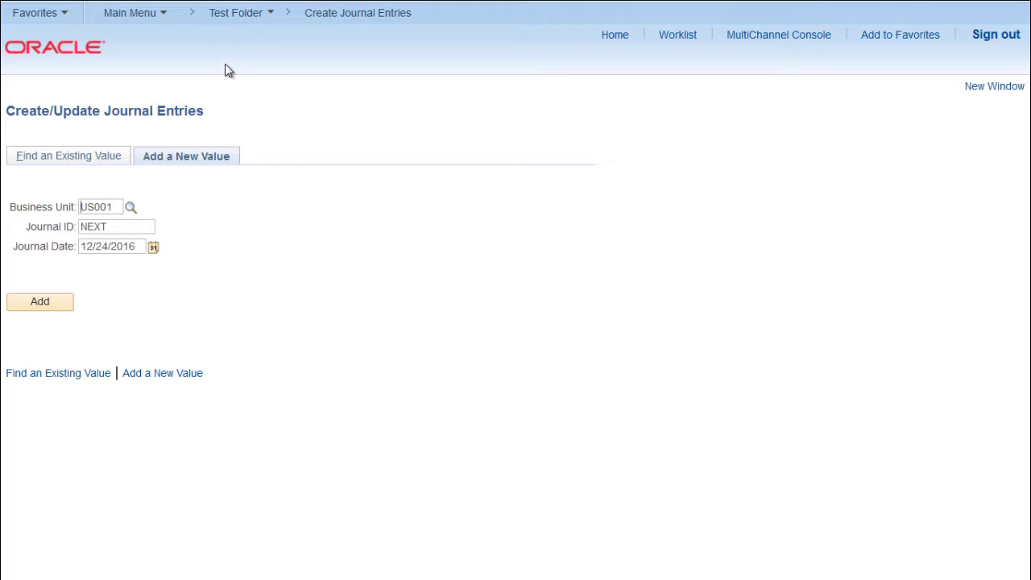
# Return to the portal's Structure and Content page under PeopleTools > Portal
pyautogui.click(134, 13)
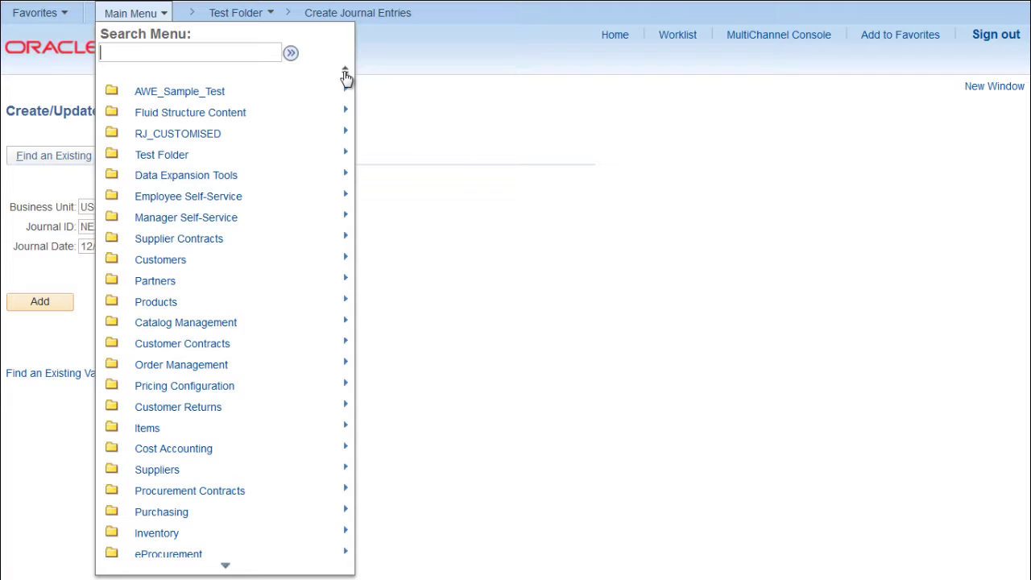
pyautogui.moveTo(223, 567)
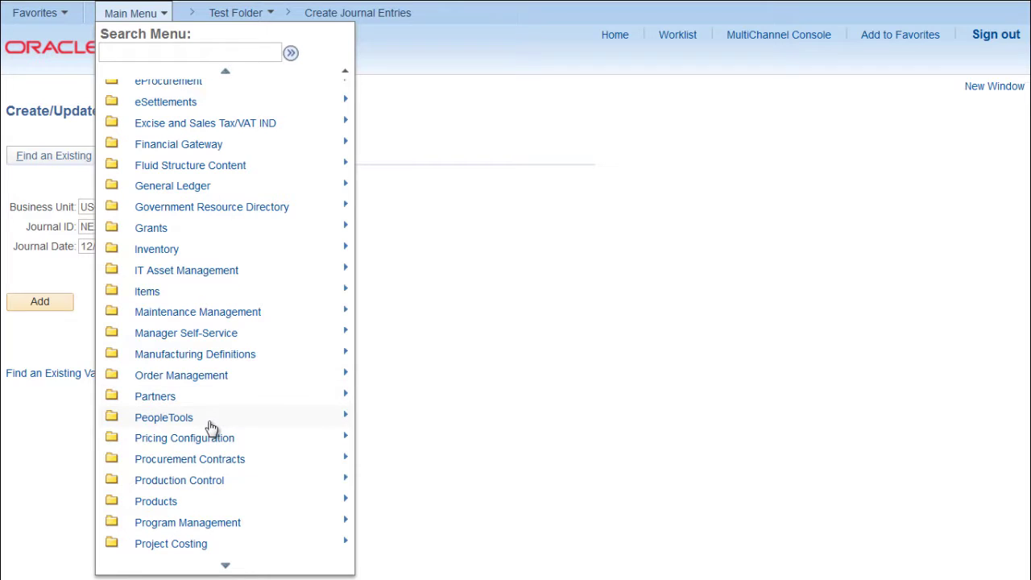
pyautogui.moveTo(211, 427)
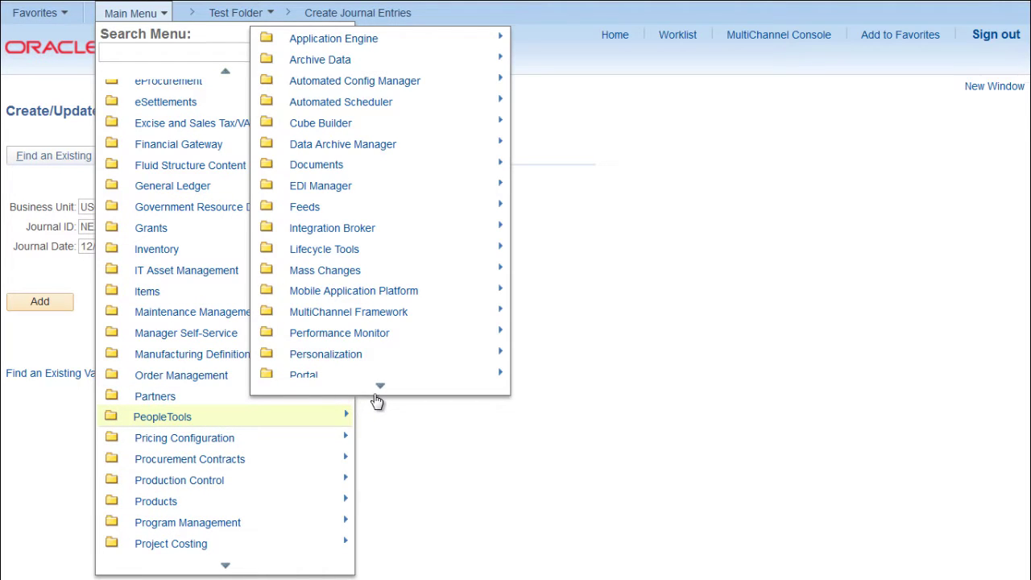
pyautogui.moveTo(333, 385)
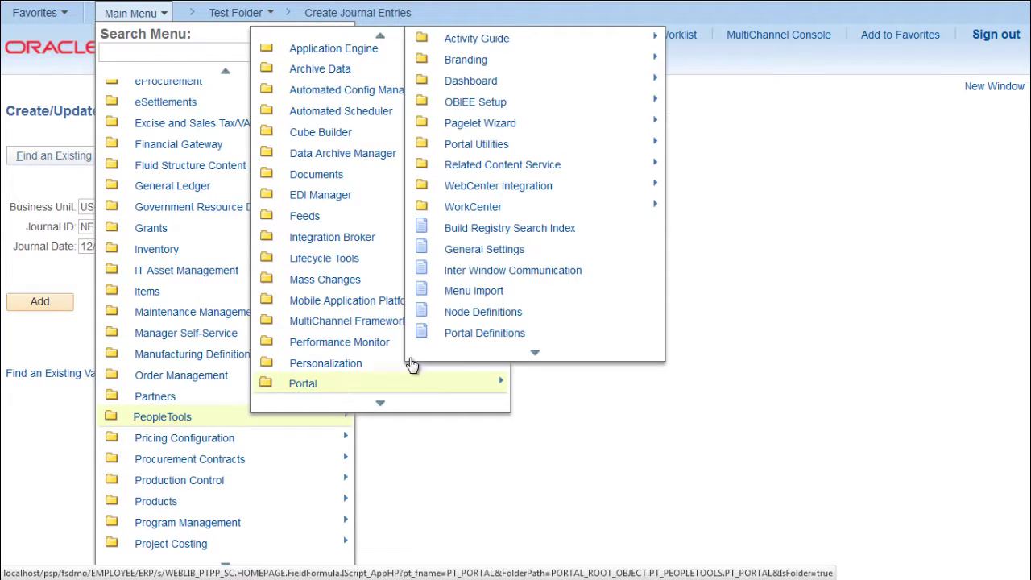
pyautogui.click(536, 361)
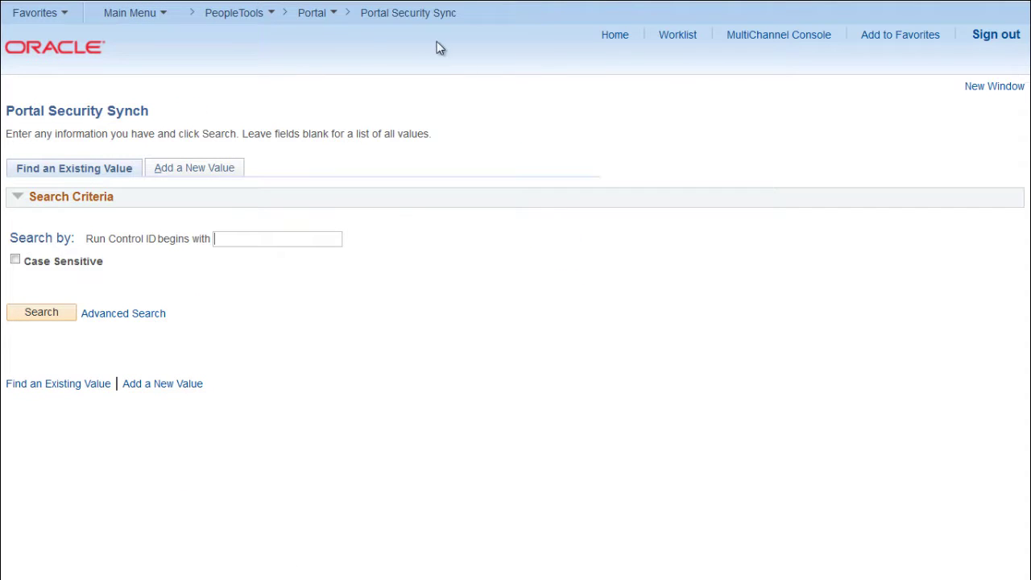
pyautogui.click(329, 15)
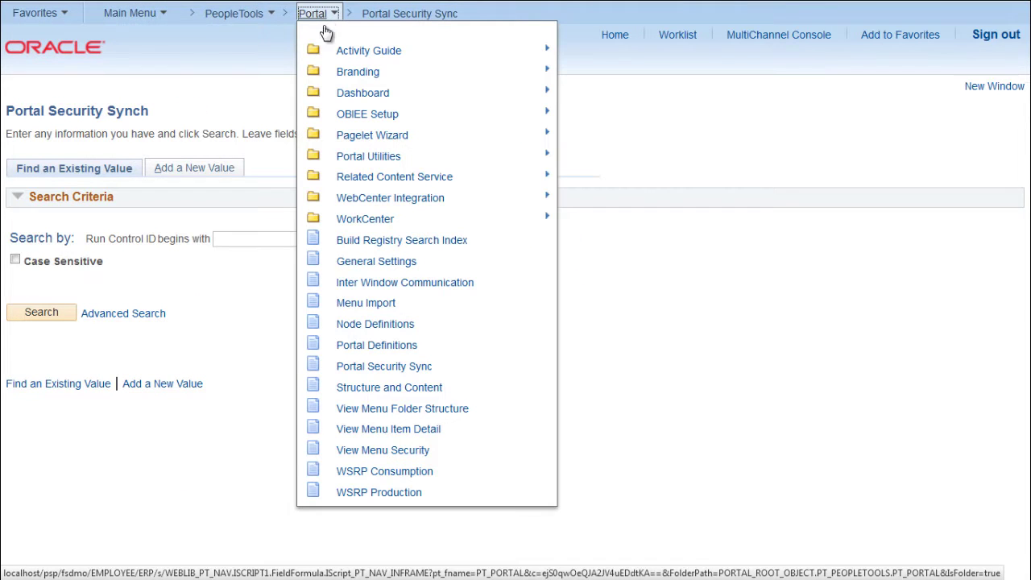
pyautogui.click(389, 394)
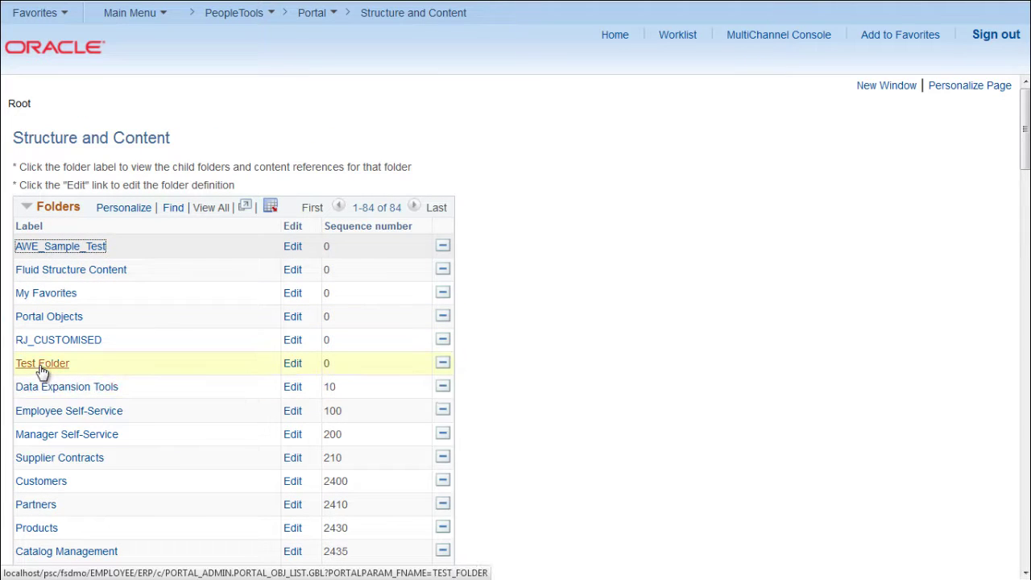
# Delete Test Folder from the root folder list, confirm the deletion, and save the change
pyautogui.click(443, 364)
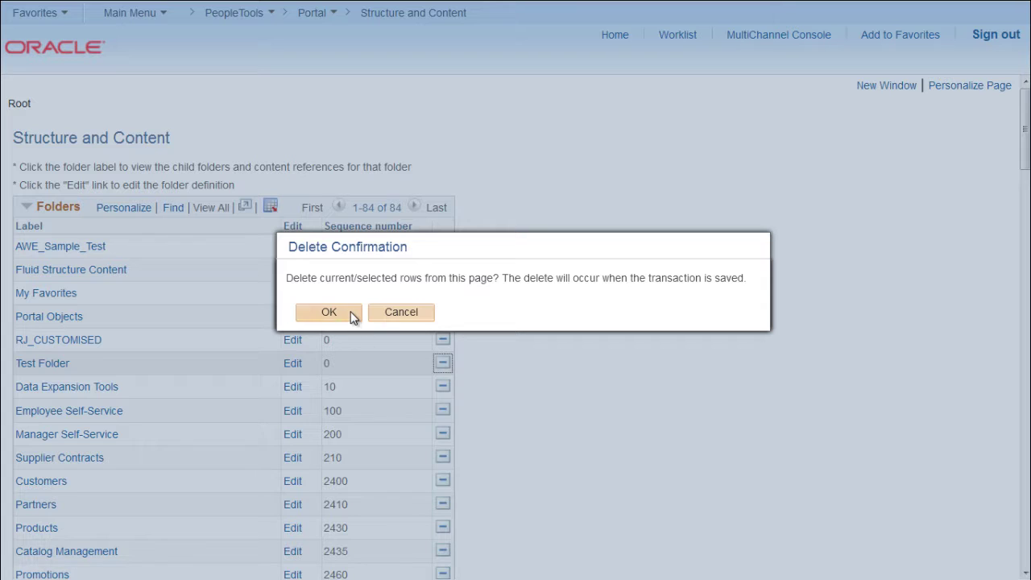
pyautogui.click(328, 313)
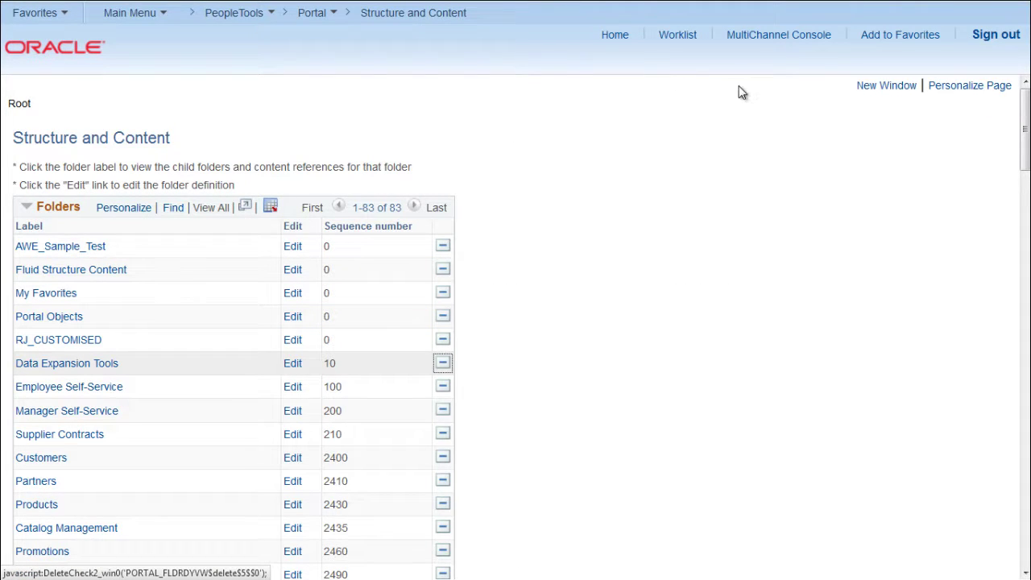
pyautogui.moveTo(1025, 128); pyautogui.dragTo(1024, 573)
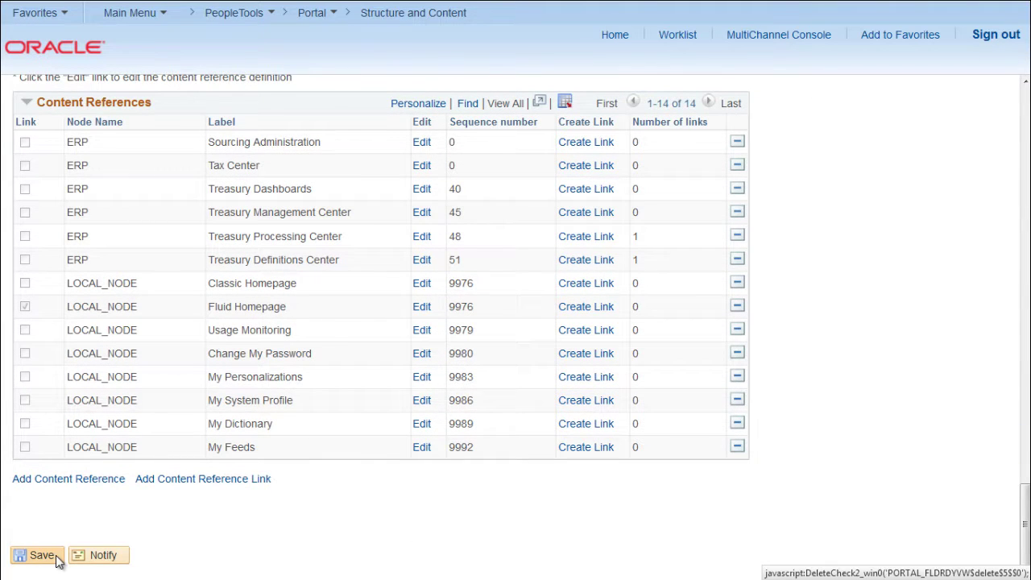
pyautogui.click(32, 555)
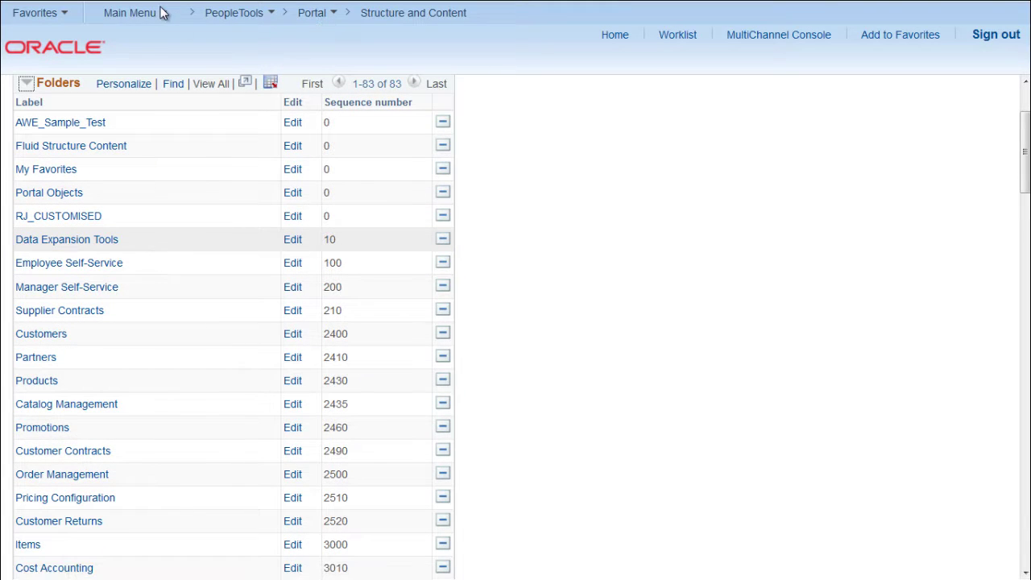
# Check the main navigation list for Test Folder after the deletion
pyautogui.click(145, 16)
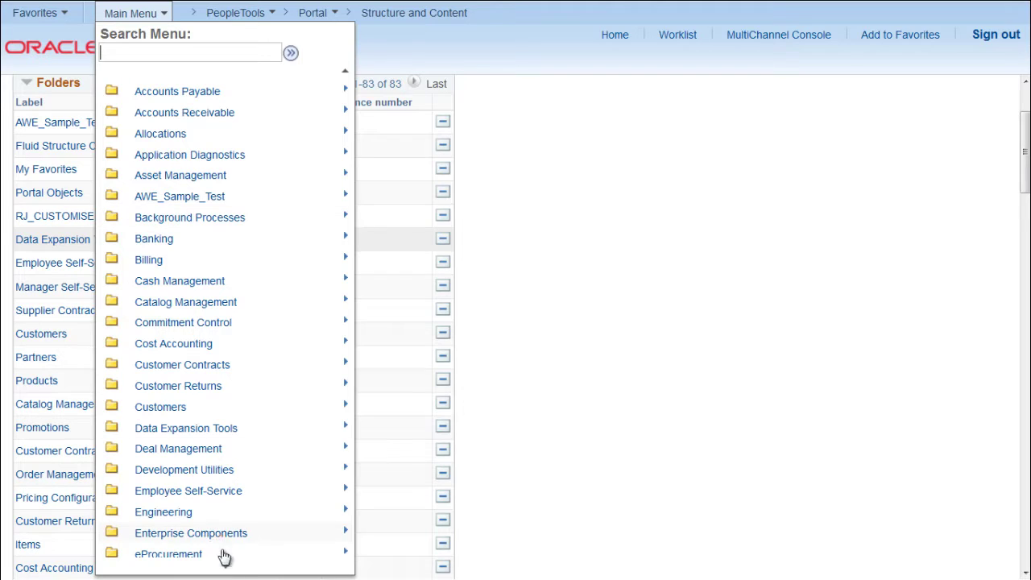
pyautogui.moveTo(228, 574)
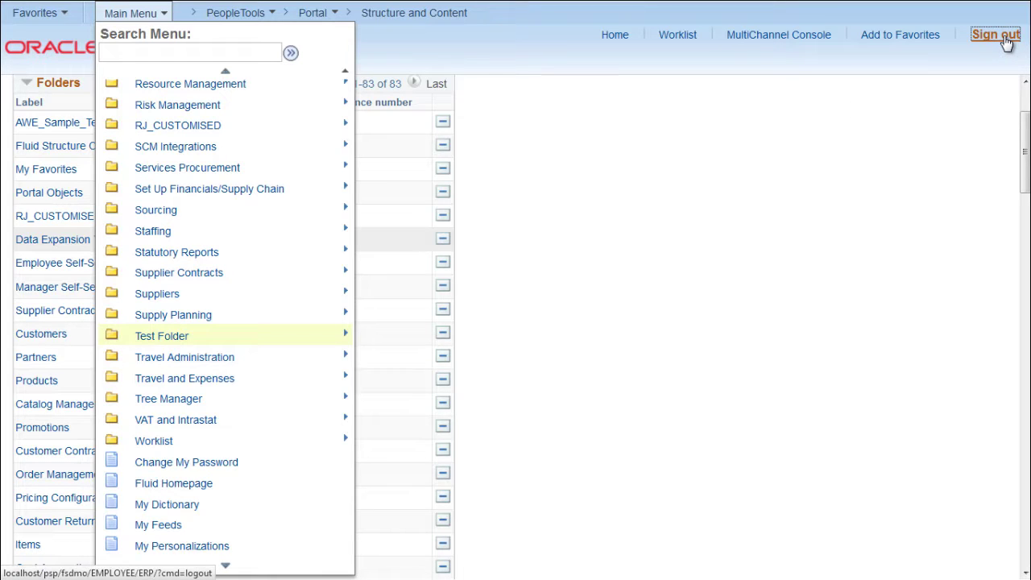
# Sign out of PeopleSoft and clear all browser history with the Everything time range, cookies and cache included
pyautogui.click(996, 35)
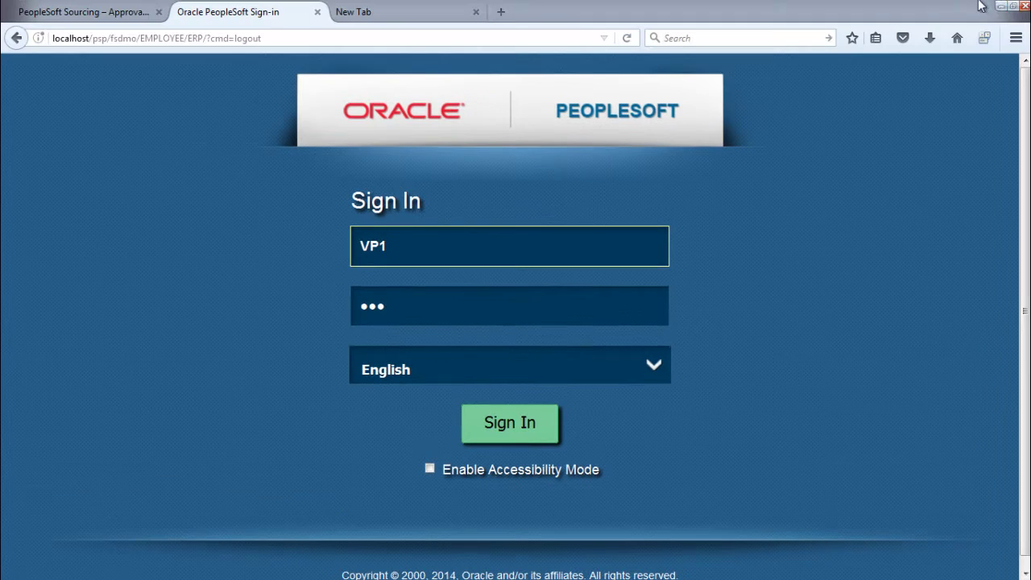
pyautogui.click(1015, 38)
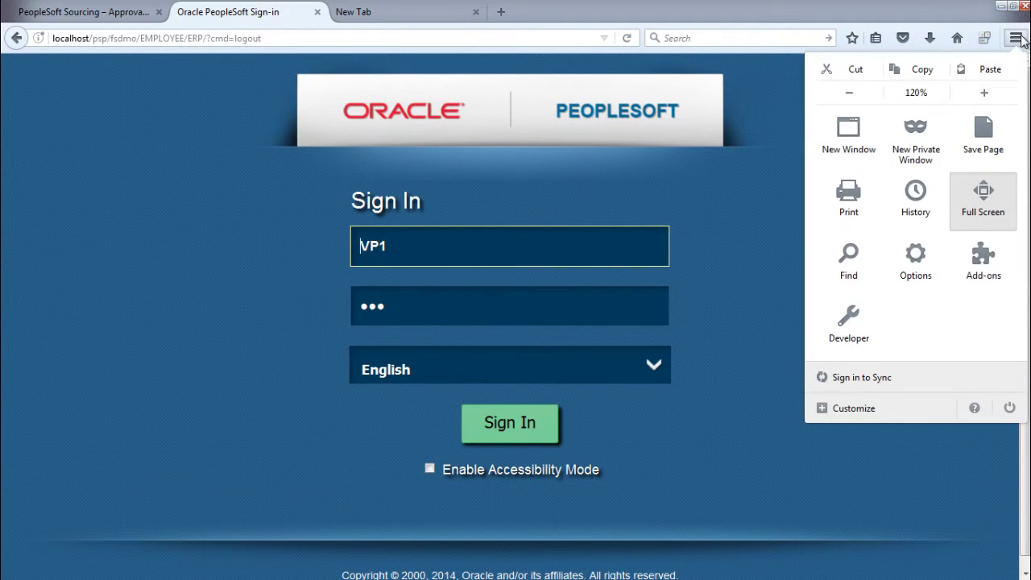
pyautogui.click(928, 222)
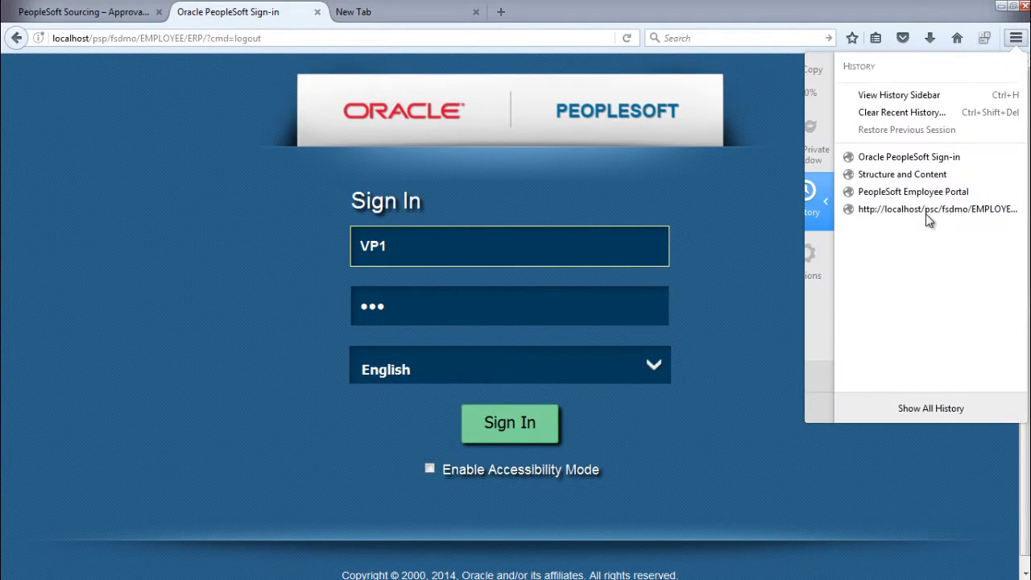
pyautogui.click(910, 114)
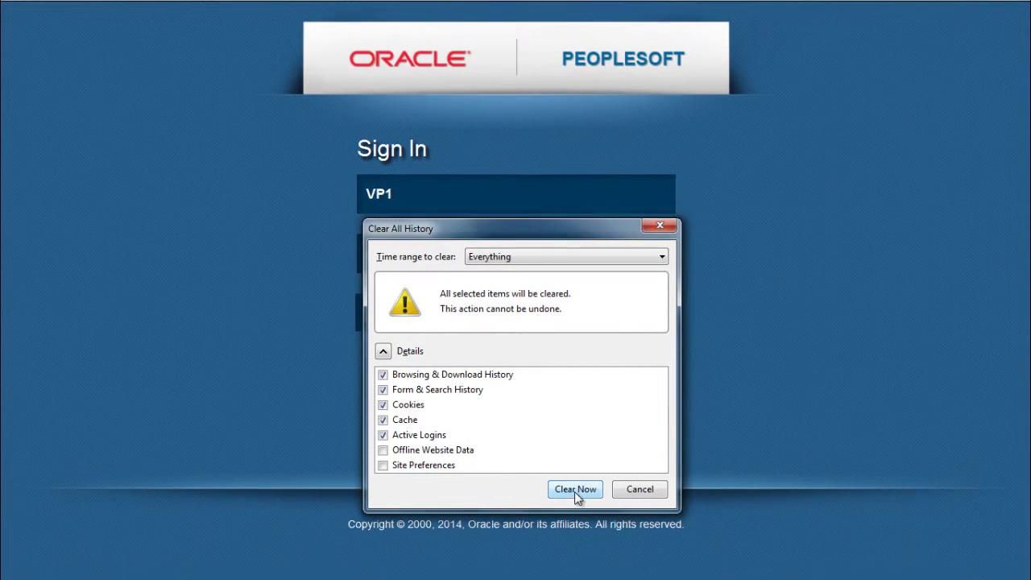
pyautogui.click(574, 488)
# Sign back in and sort the main navigation folders alphabetically to check whether Test Folder is still listed
pyautogui.click(535, 375)
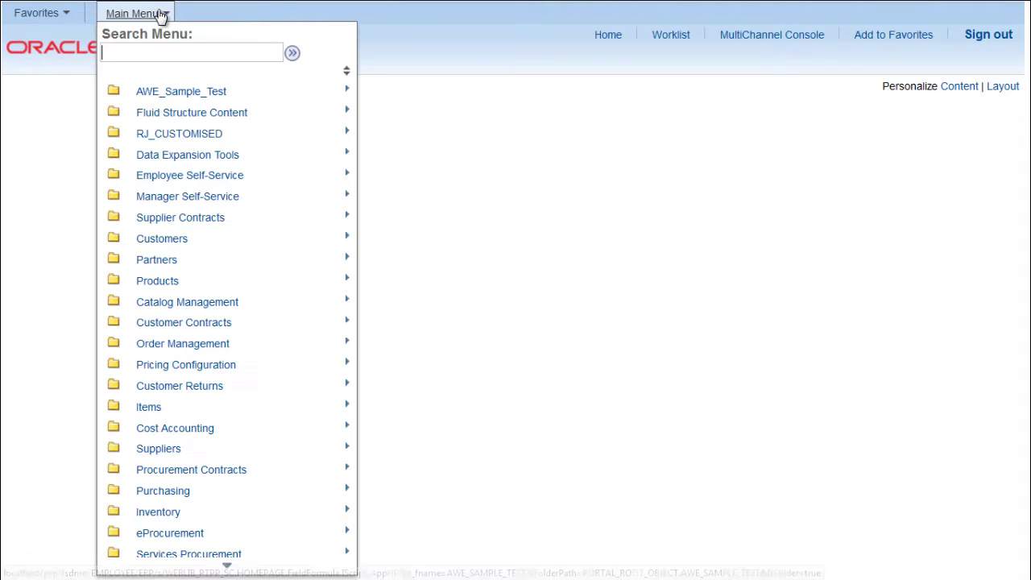
pyautogui.click(346, 73)
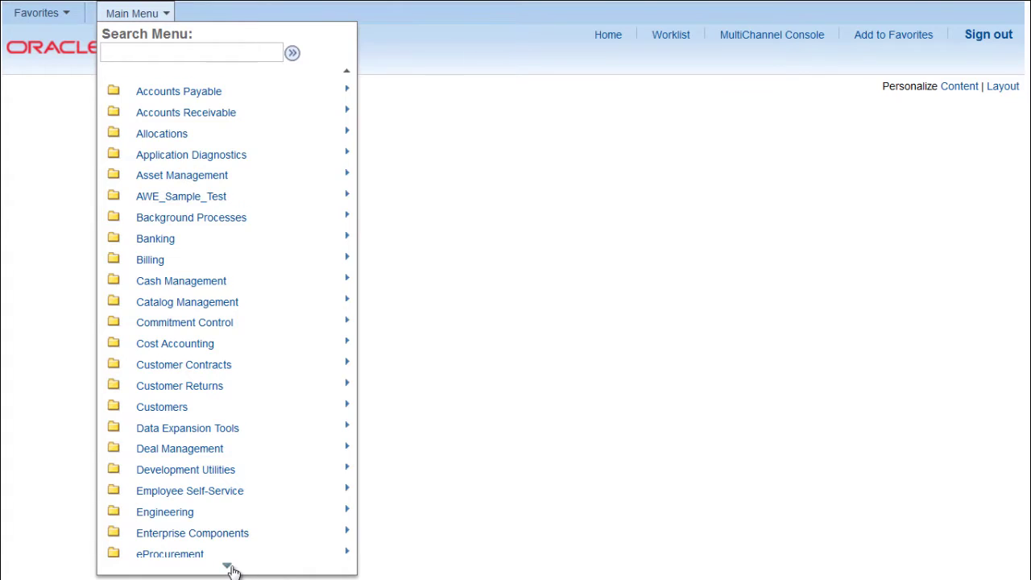
pyautogui.moveTo(229, 568)
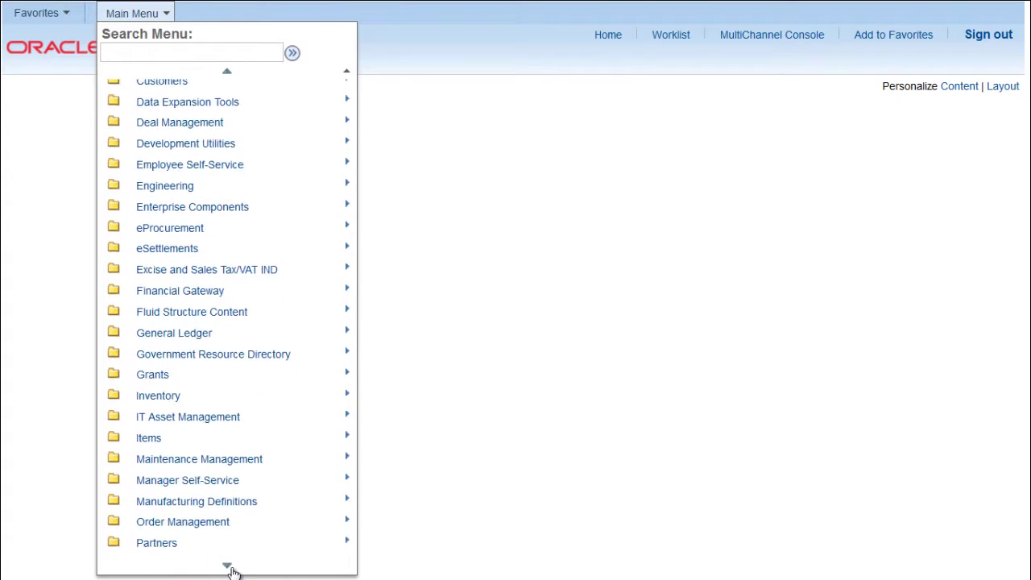